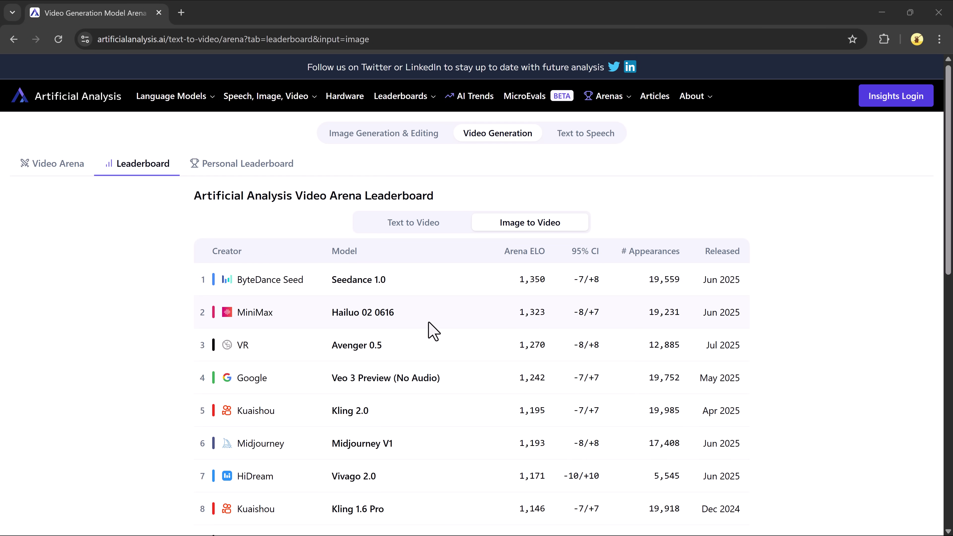
- Go back from the current page to the Hailuo AI Explore homepage
scroll(606, 319, down, 2)
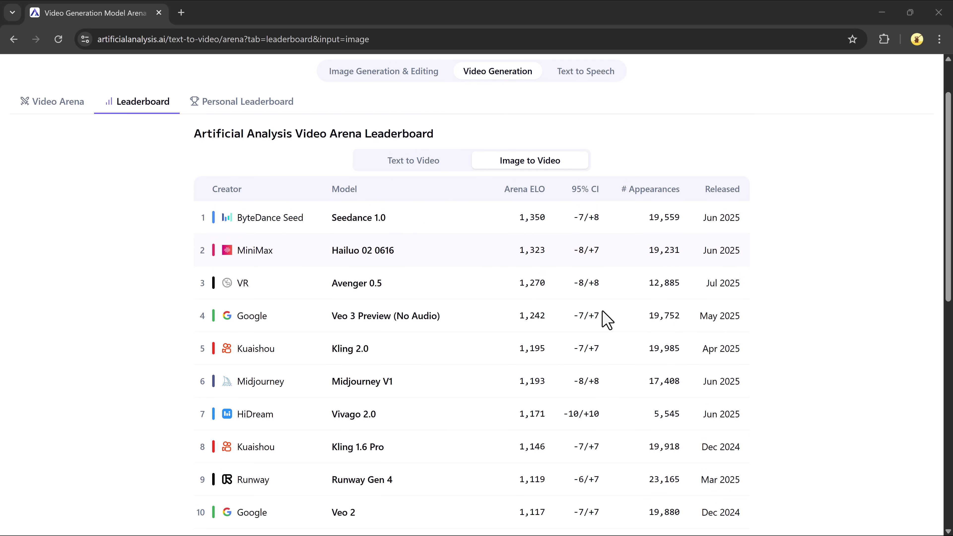
scroll(606, 319, down, 2)
scroll(577, 312, down, 6)
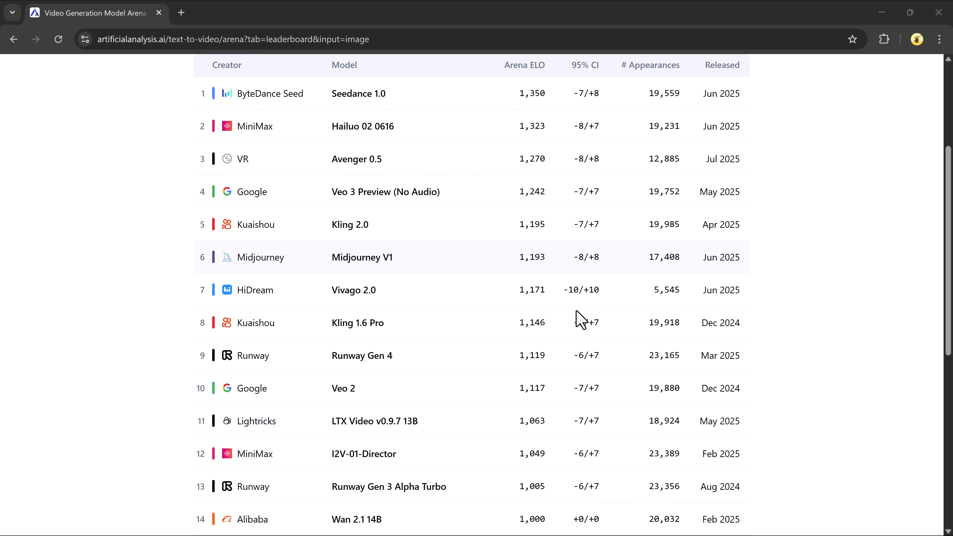
scroll(580, 320, down, 4)
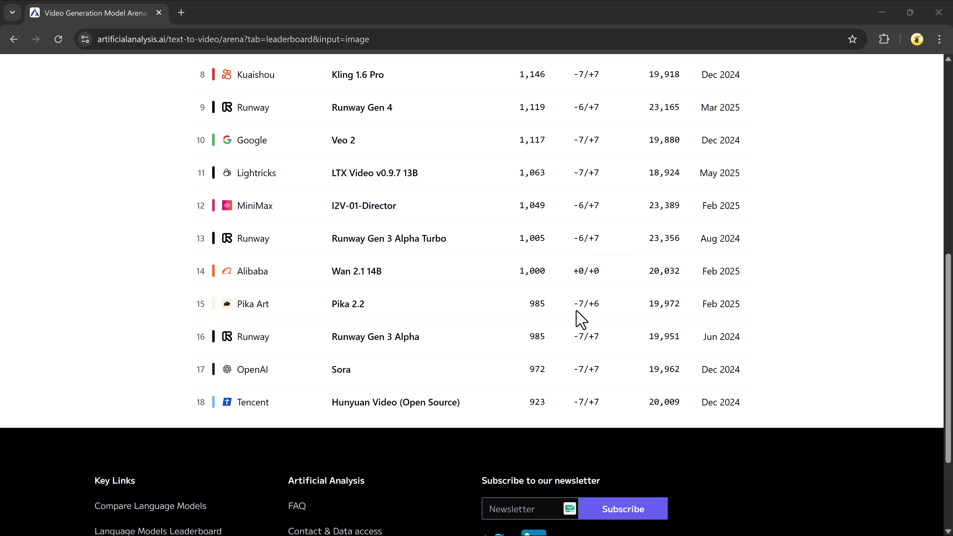
scroll(581, 320, up, 14)
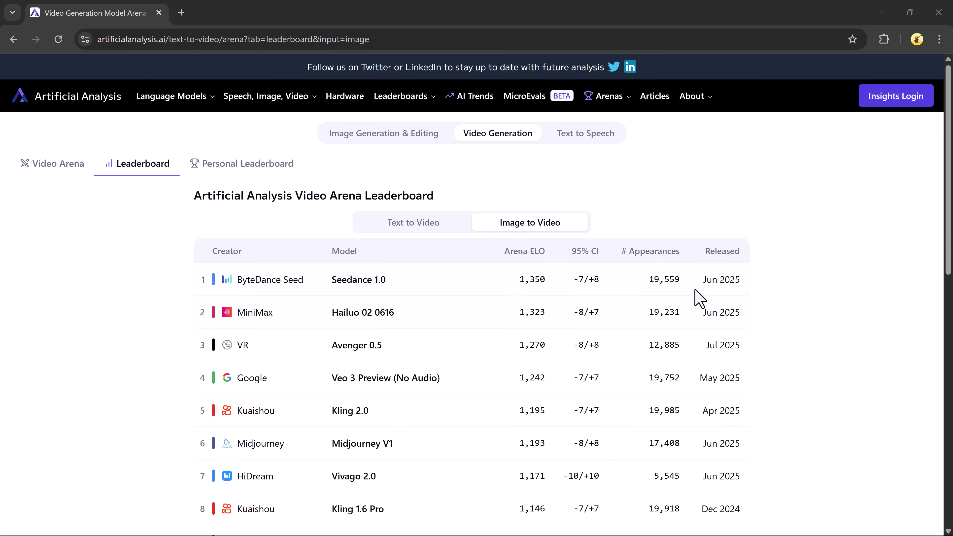
key(alt+Left)
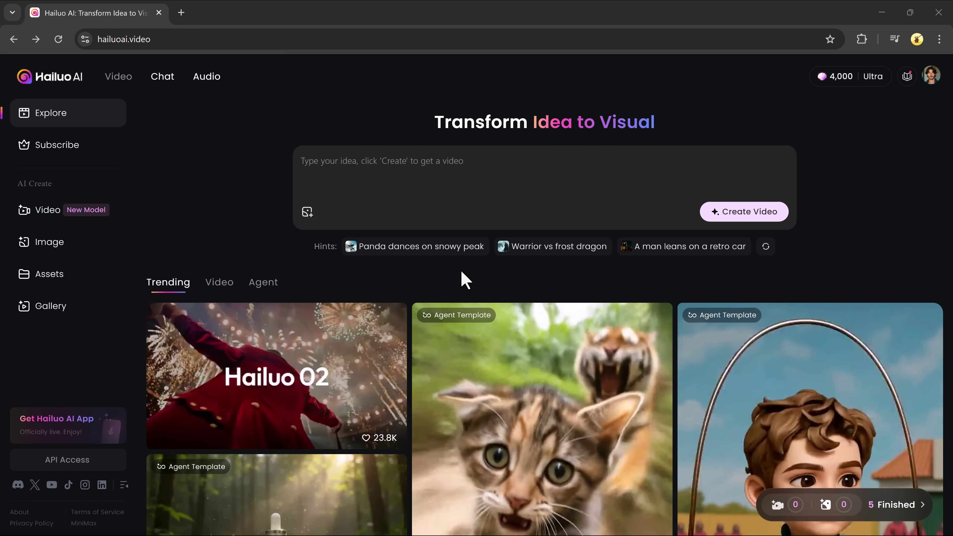
- Browse the Explore feed of trending community videos, then return to the top
scroll(465, 279, down, 5)
scroll(465, 280, down, 8)
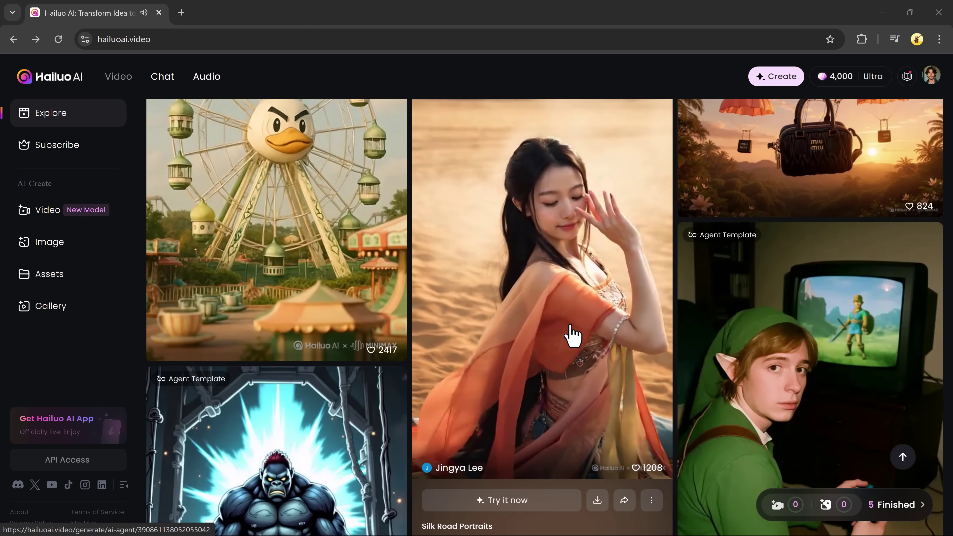
scroll(571, 336, down, 9)
scroll(571, 334, down, 9)
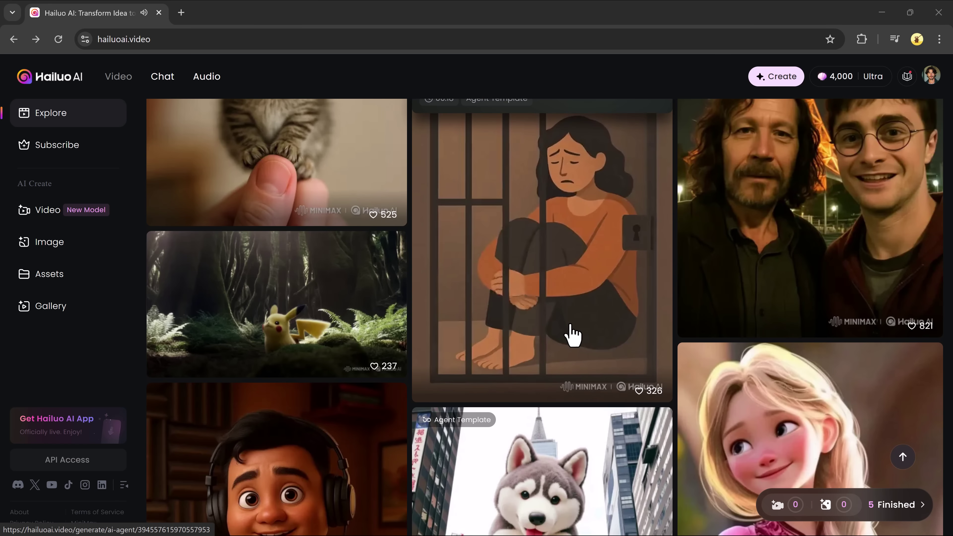
scroll(568, 310, down, 8)
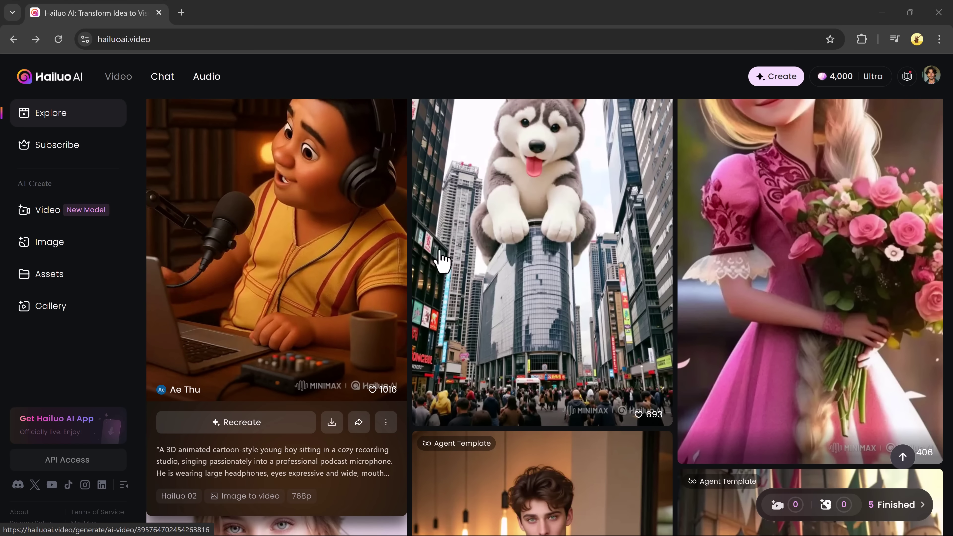
scroll(504, 266, down, 5)
scroll(505, 266, down, 10)
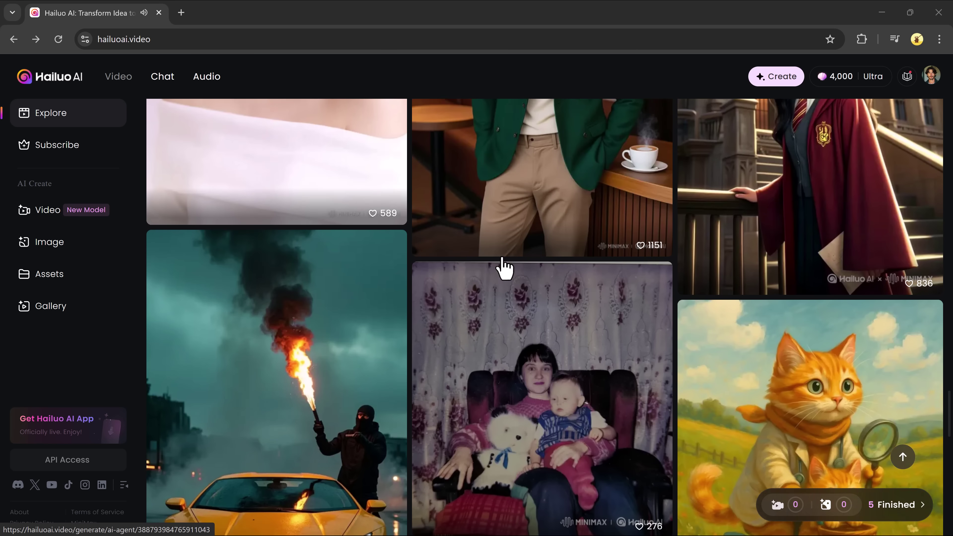
scroll(544, 231, down, 8)
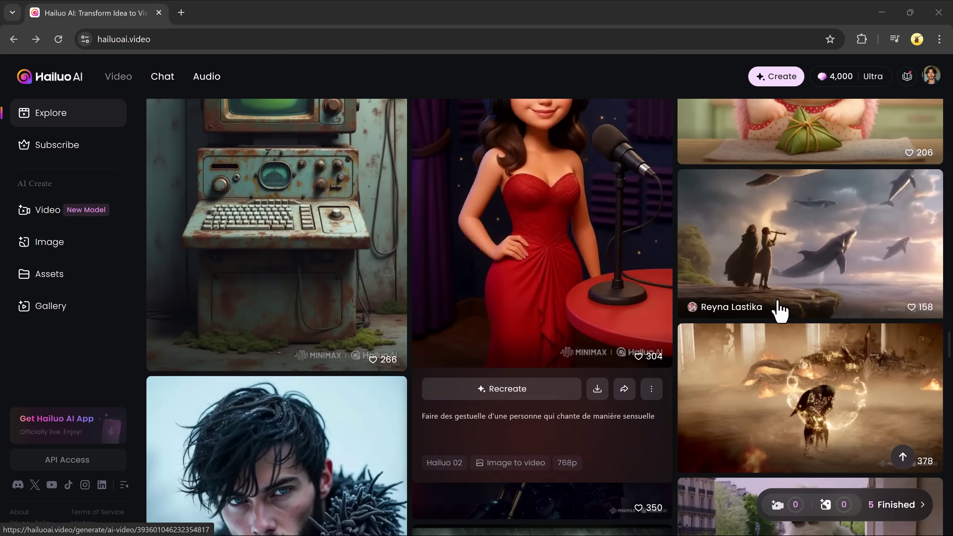
scroll(792, 315, down, 3)
scroll(809, 326, down, 6)
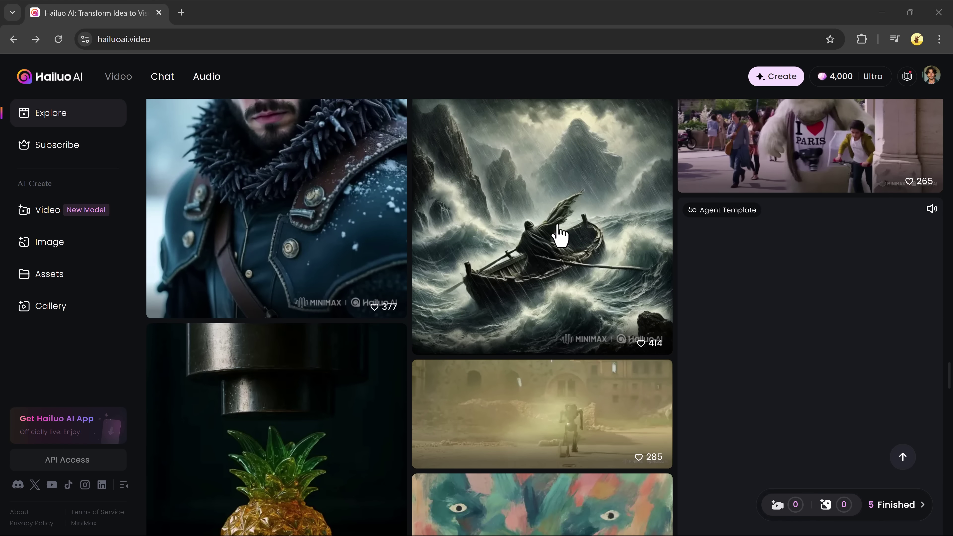
scroll(506, 324, up, 17)
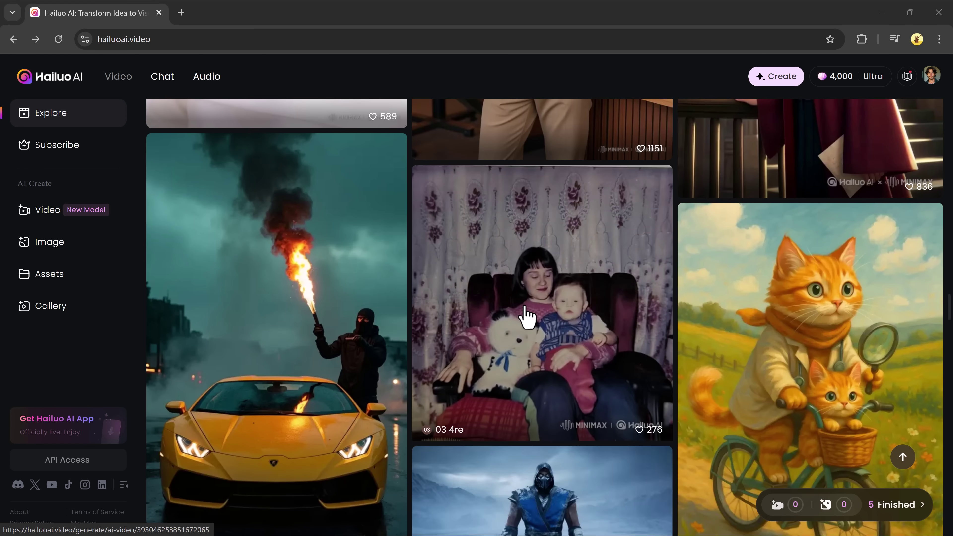
scroll(525, 317, up, 20)
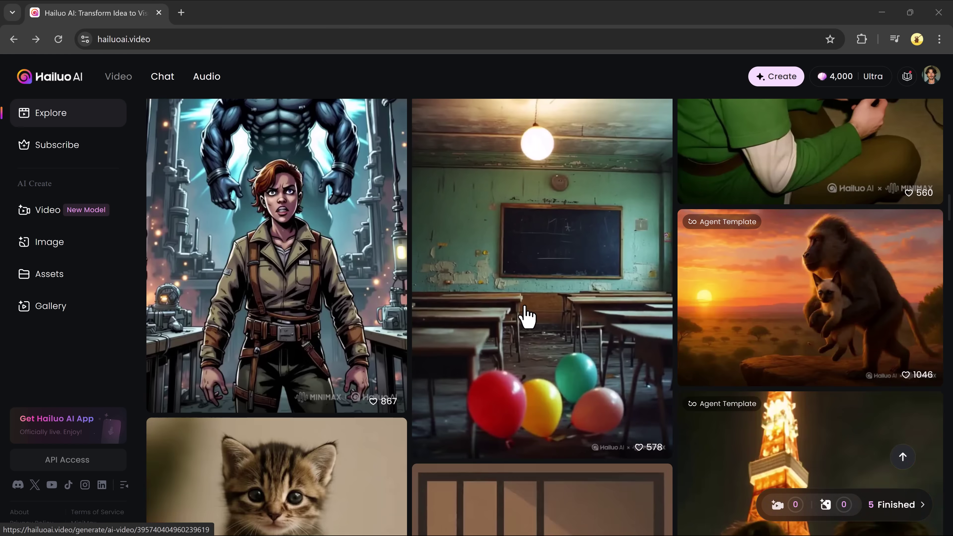
scroll(525, 317, up, 15)
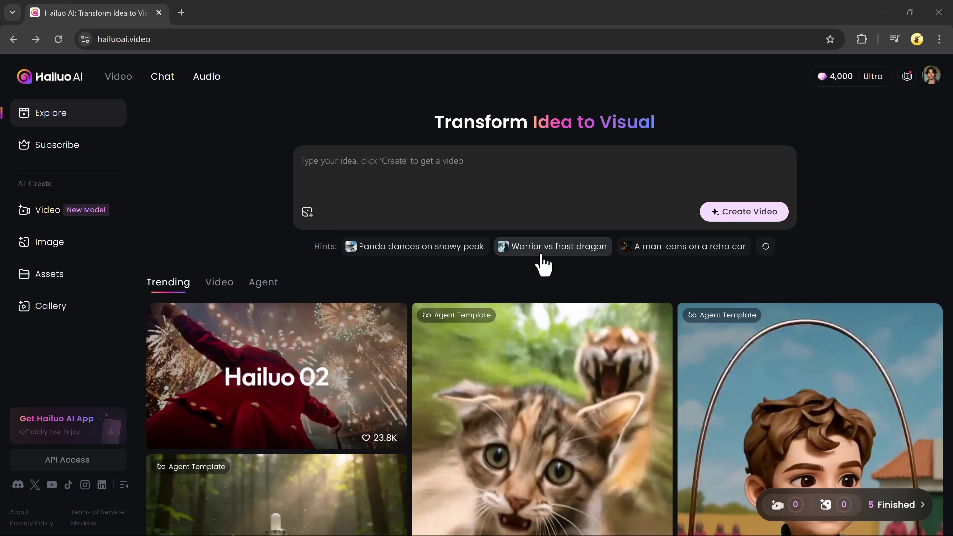
- Upload the Cat photo to Image to Video and paste the upright-walking cat prompt
click(59, 220)
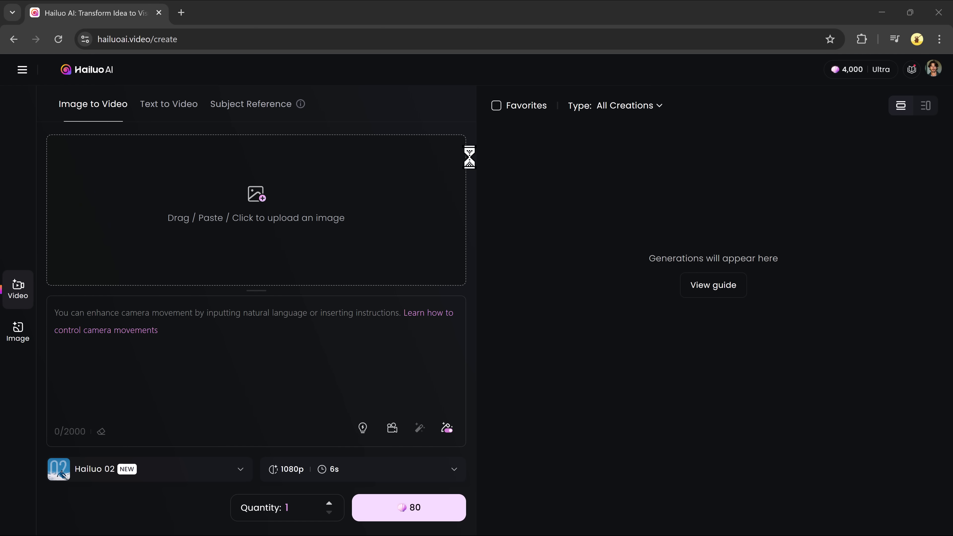
double_click(160, 126)
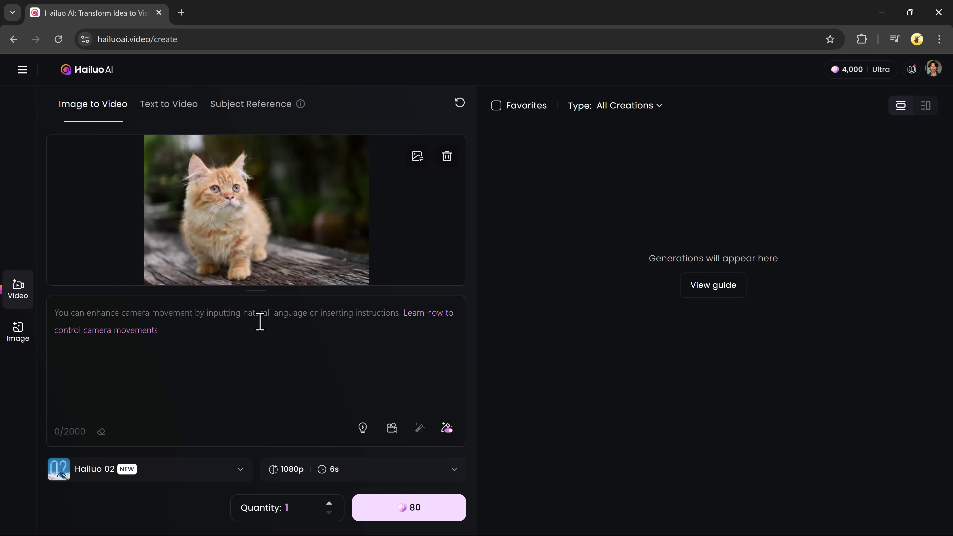
click(363, 321)
text(A cute cat stands on two legs and walks like a human, confidently and playfully.)
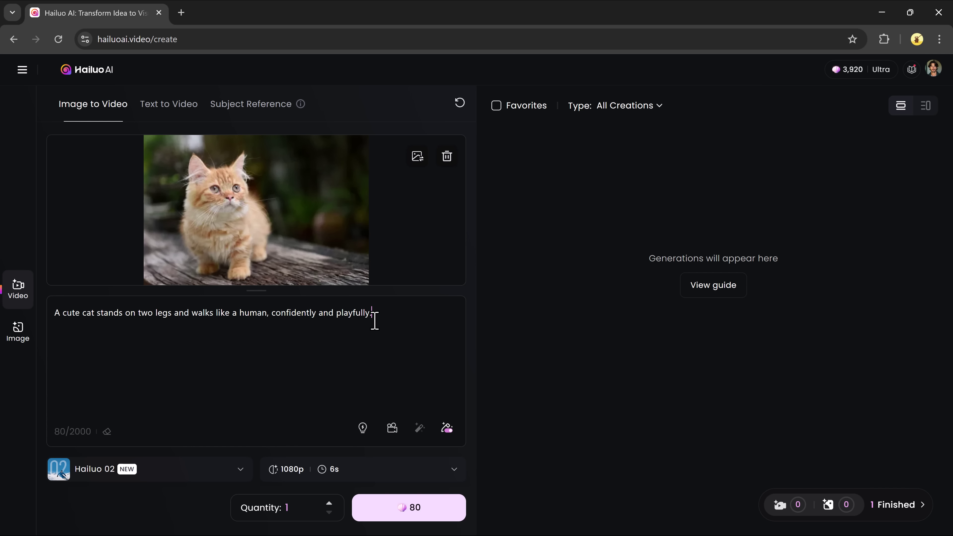
- Append a [Static shot] camera movement from Camera Control's Free selection to the cat prompt
click(392, 428)
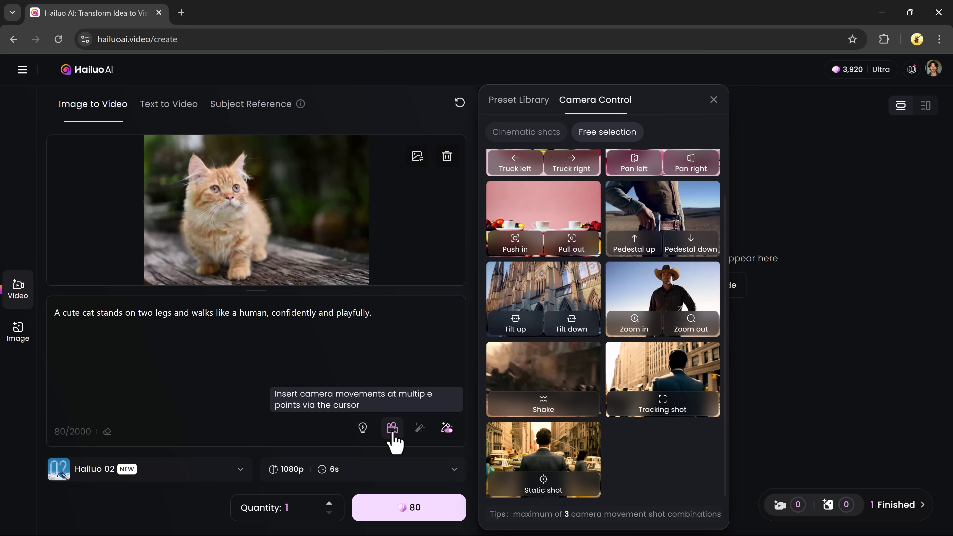
click(523, 133)
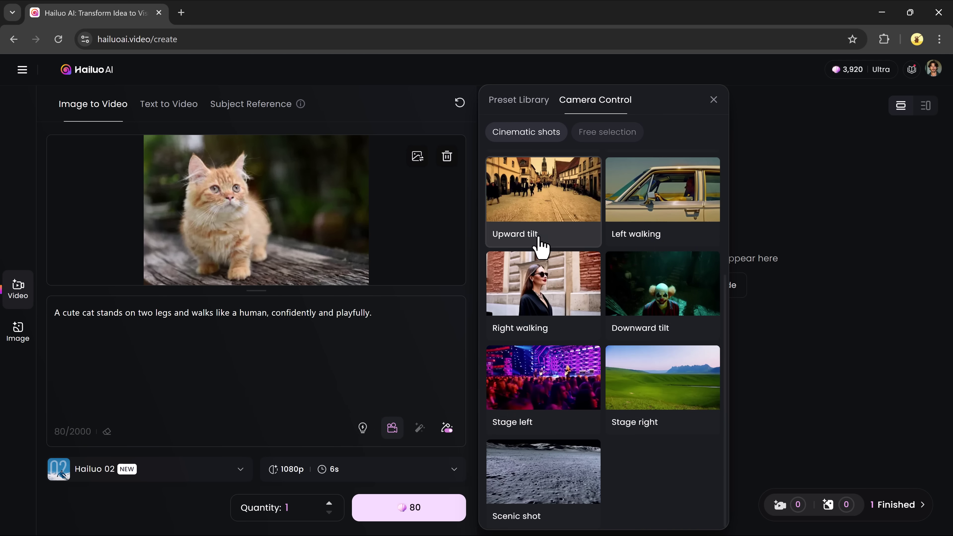
scroll(539, 244, up, 5)
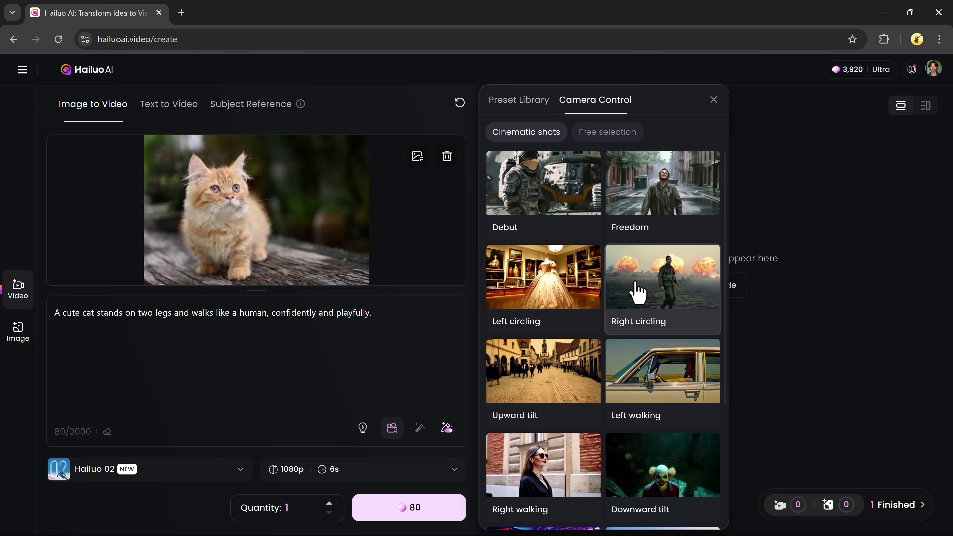
scroll(602, 395, down, 5)
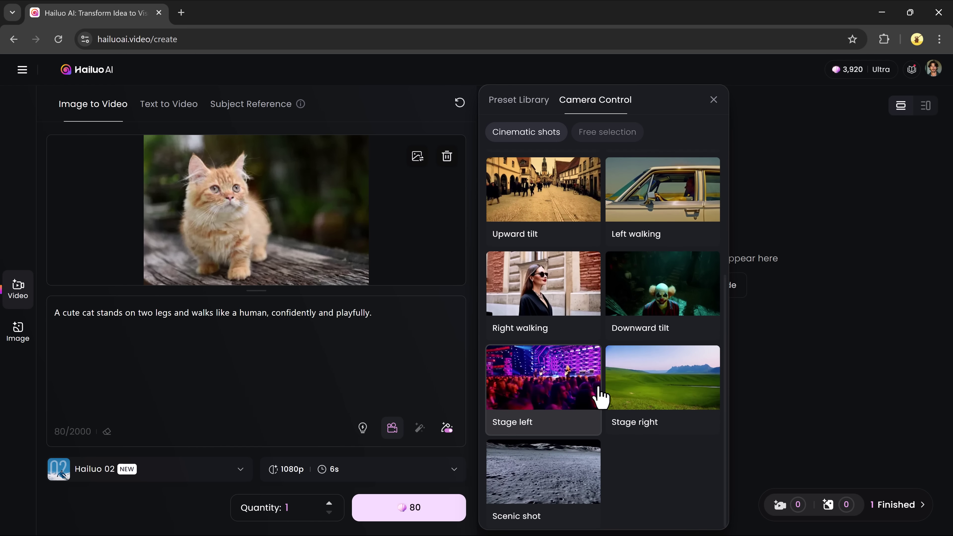
scroll(571, 460, up, 5)
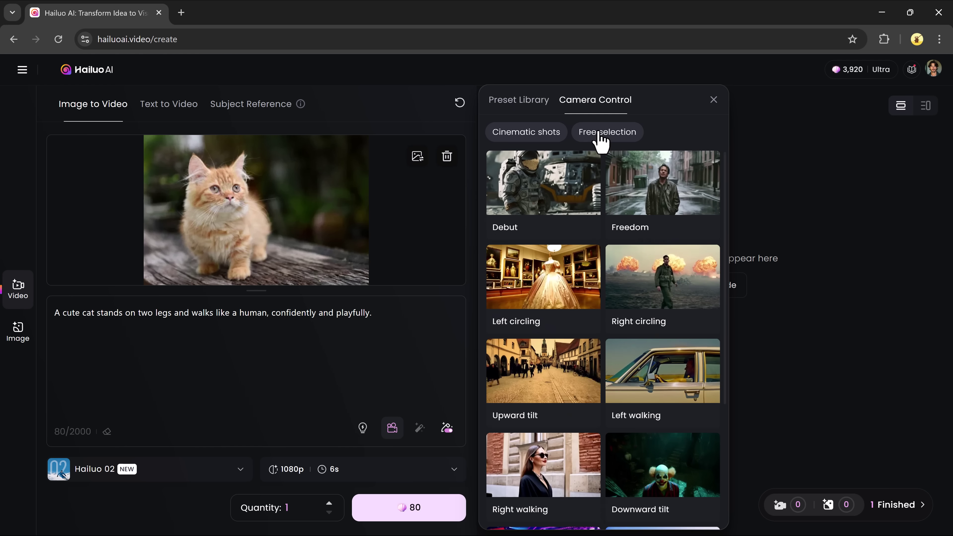
click(602, 132)
scroll(566, 210, up, 1)
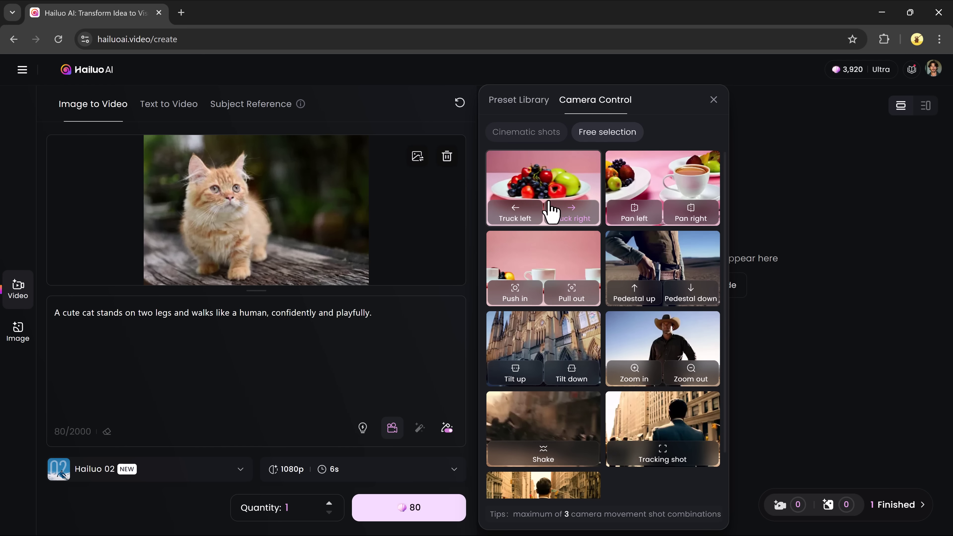
scroll(617, 250, down, 1)
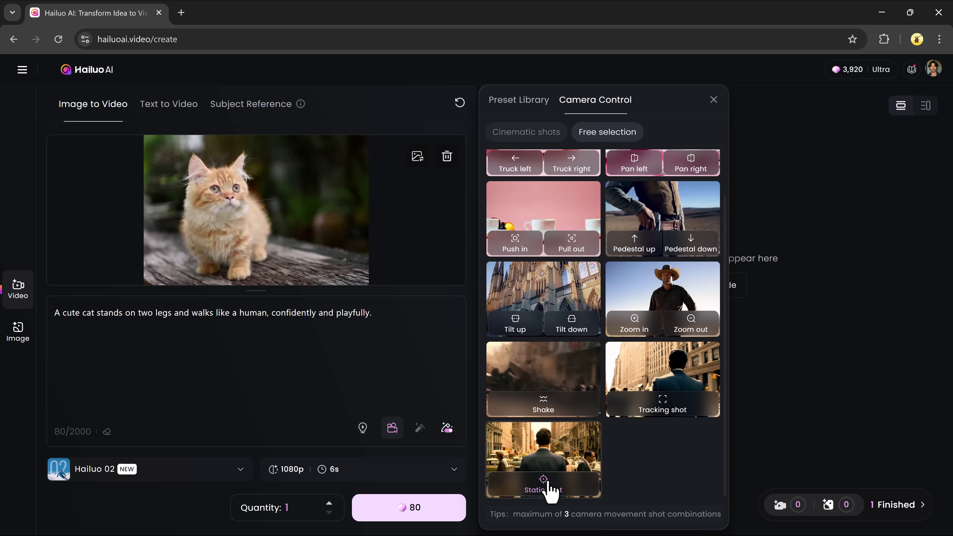
click(550, 489)
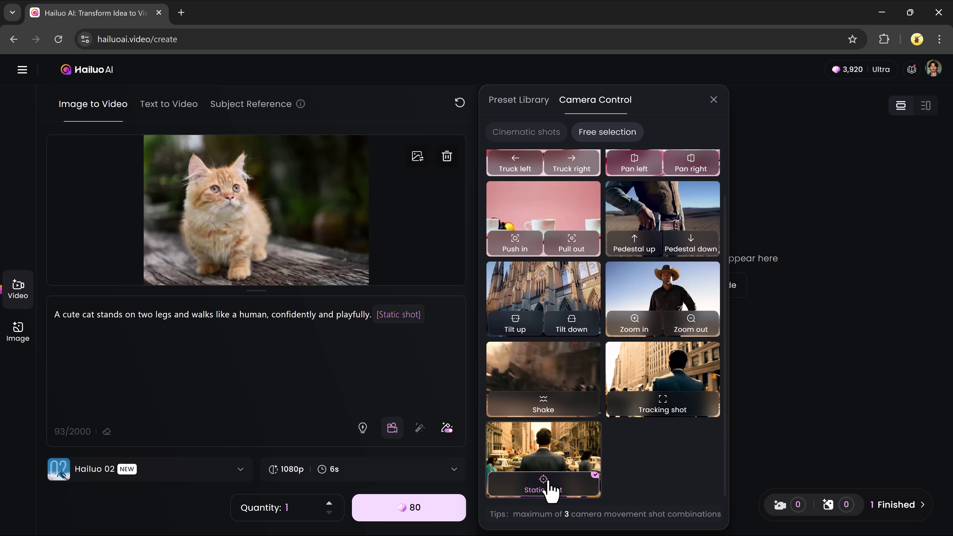
- Confirm Hailuo 02 at 1080p for 6s and generate the kitten clip for 80 credits
click(713, 99)
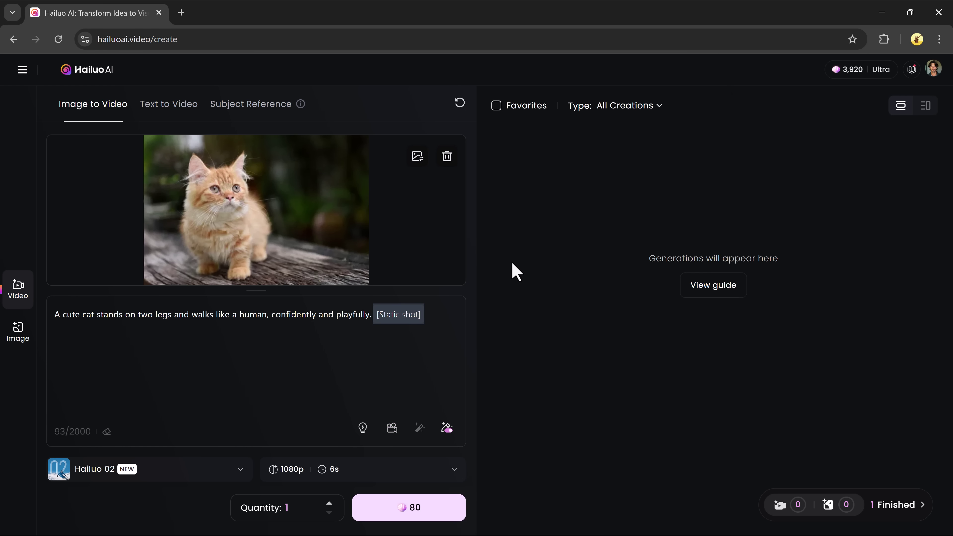
click(207, 476)
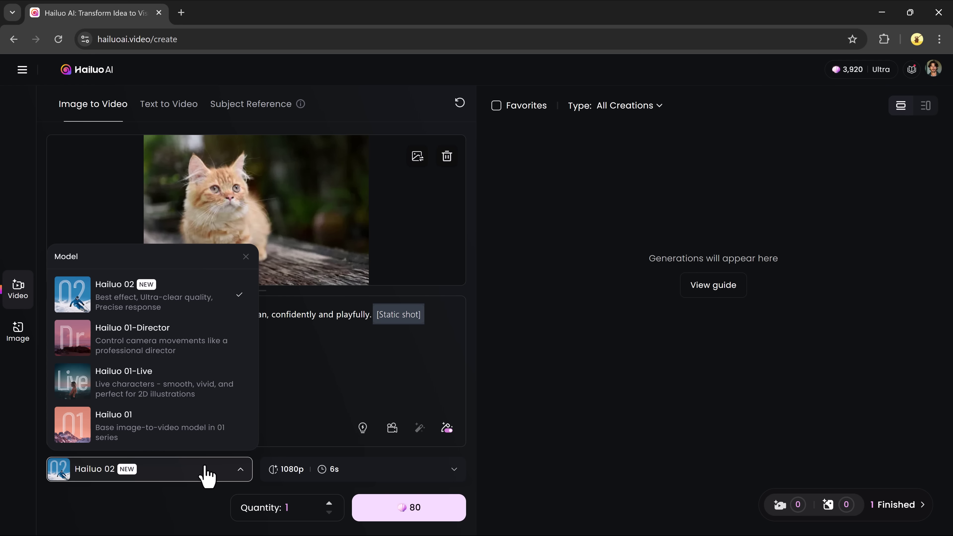
click(388, 476)
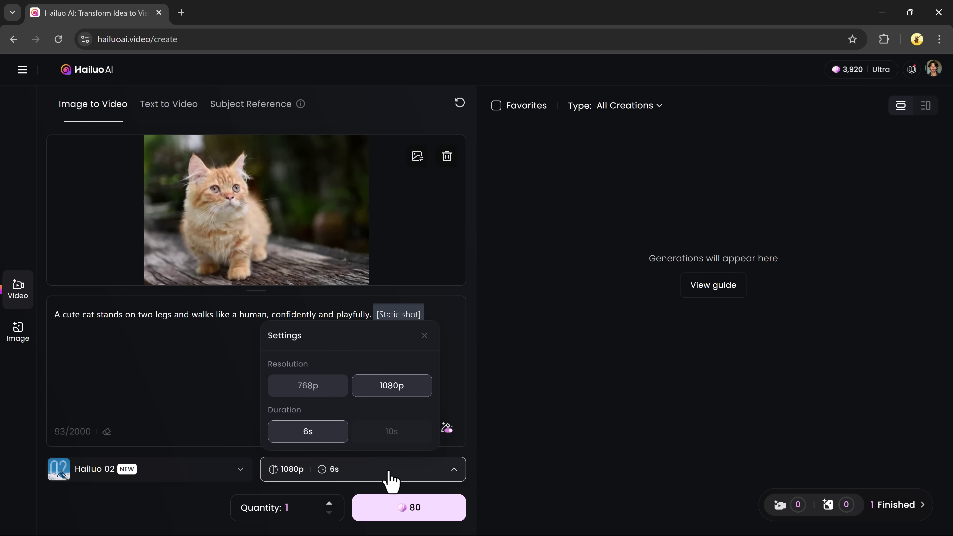
click(454, 471)
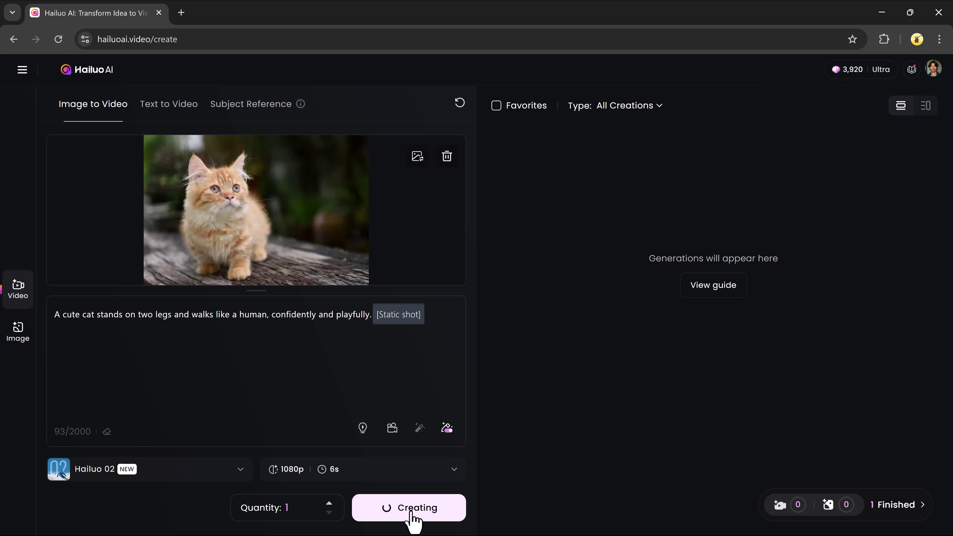
click(413, 511)
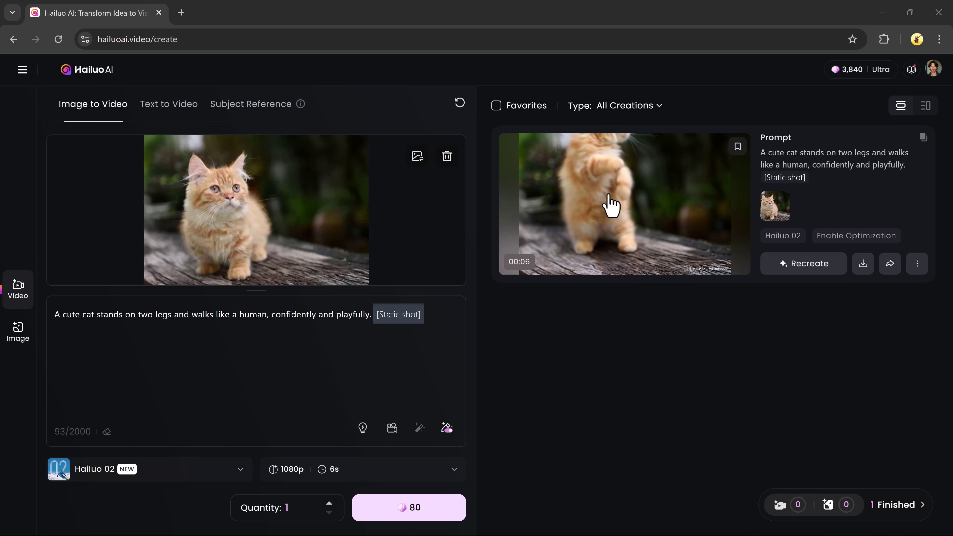
click(610, 206)
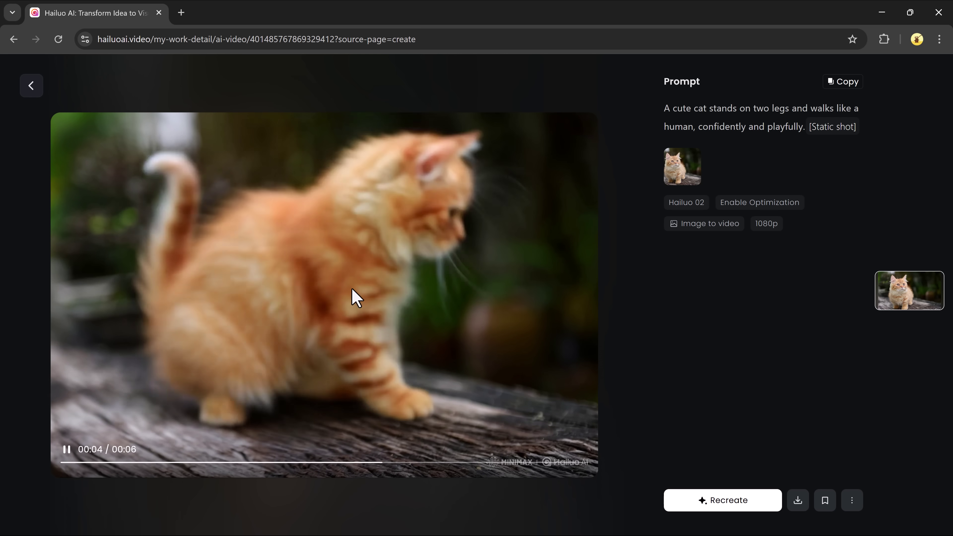
click(33, 86)
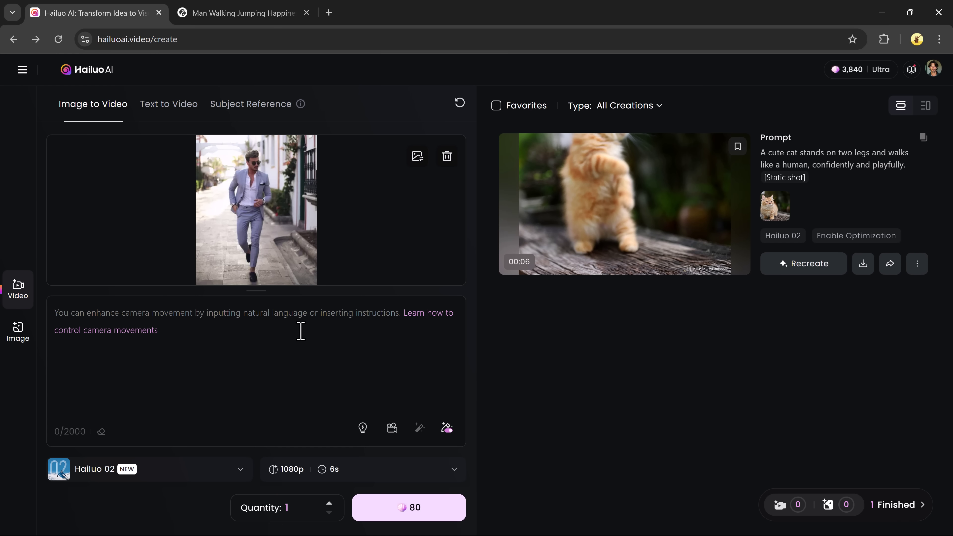
- Paste the suited-man jumping prompt, add a Tracking shot, and generate it for 80 credits
text(A man walks calmly down. Suddenly, he jumps high in the air, smiling with excitement, expressing pure joy and energy.)
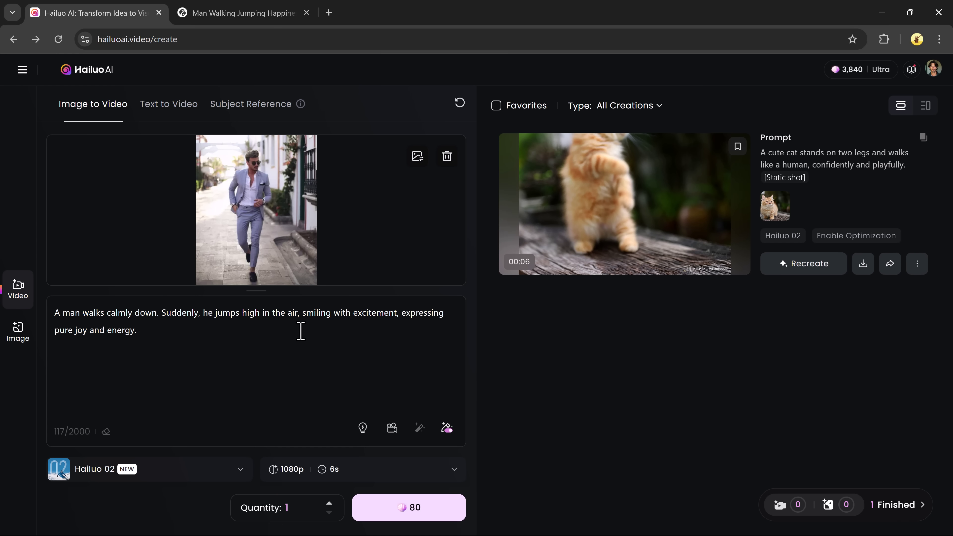
click(392, 428)
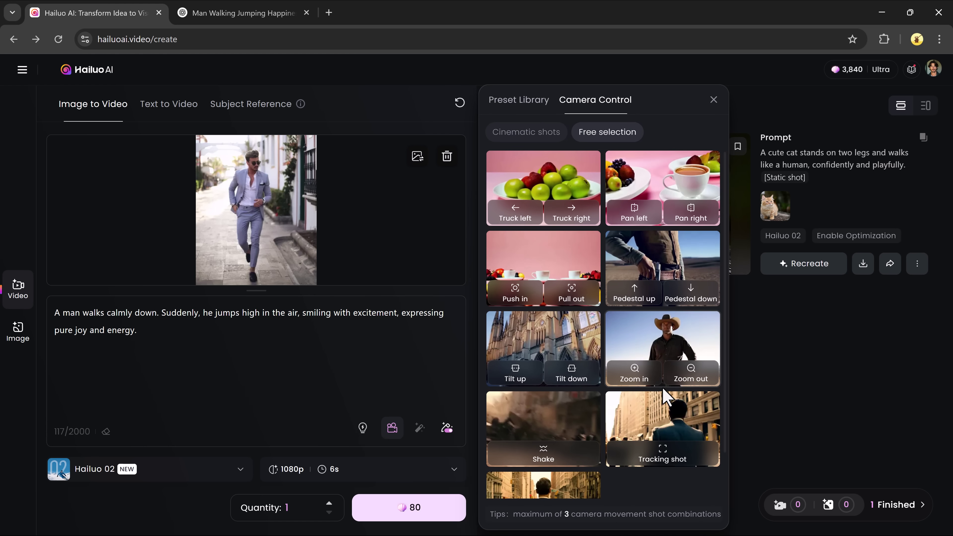
click(660, 456)
click(179, 468)
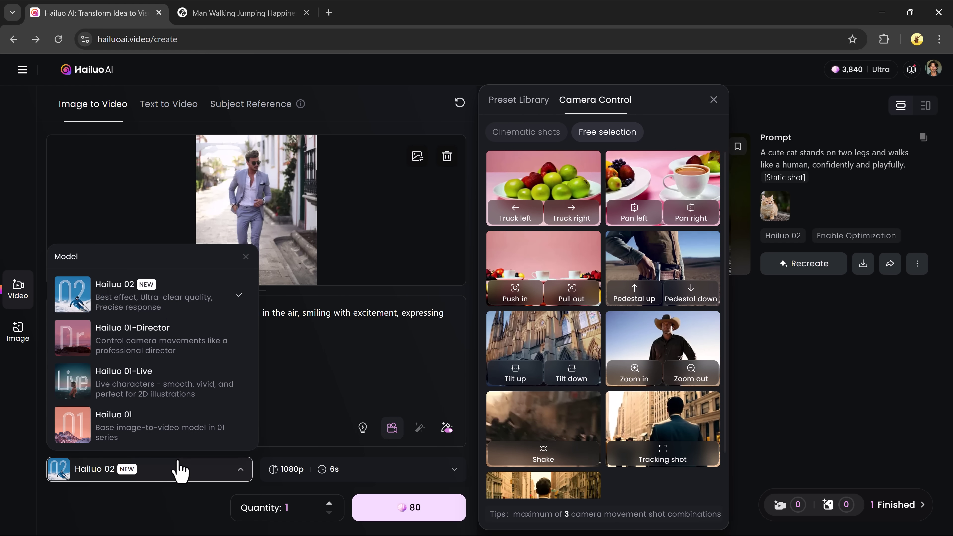
click(390, 514)
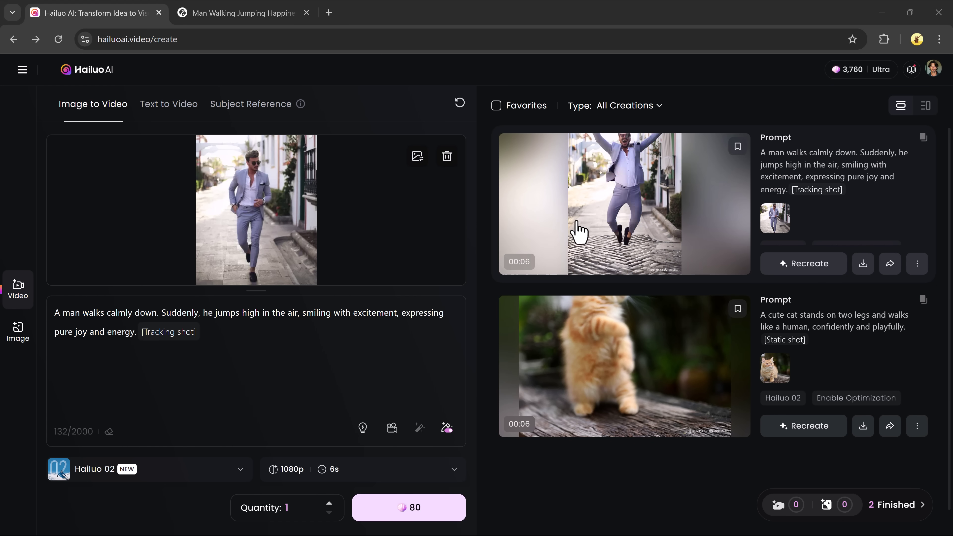
- Play and pause the finished man clip, then switch to Text to Video
click(579, 232)
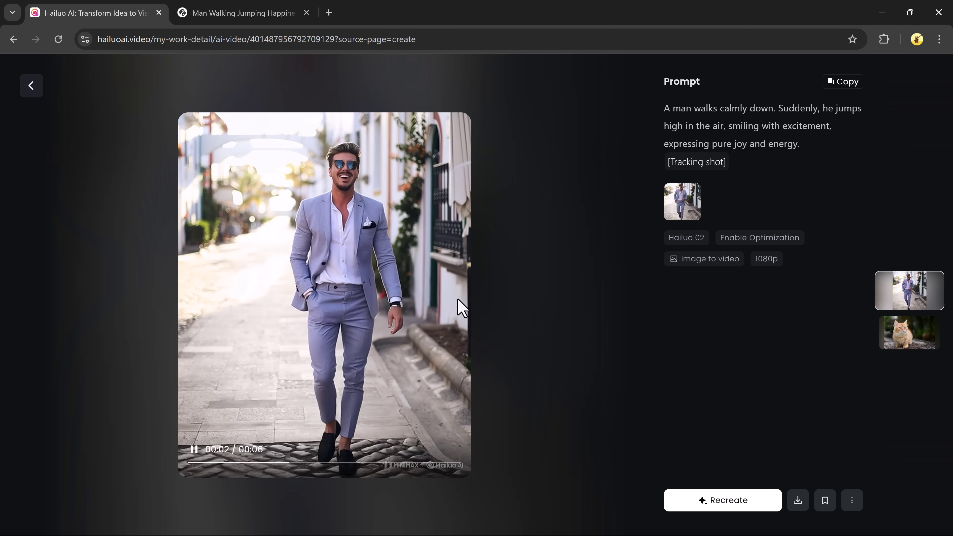
click(194, 451)
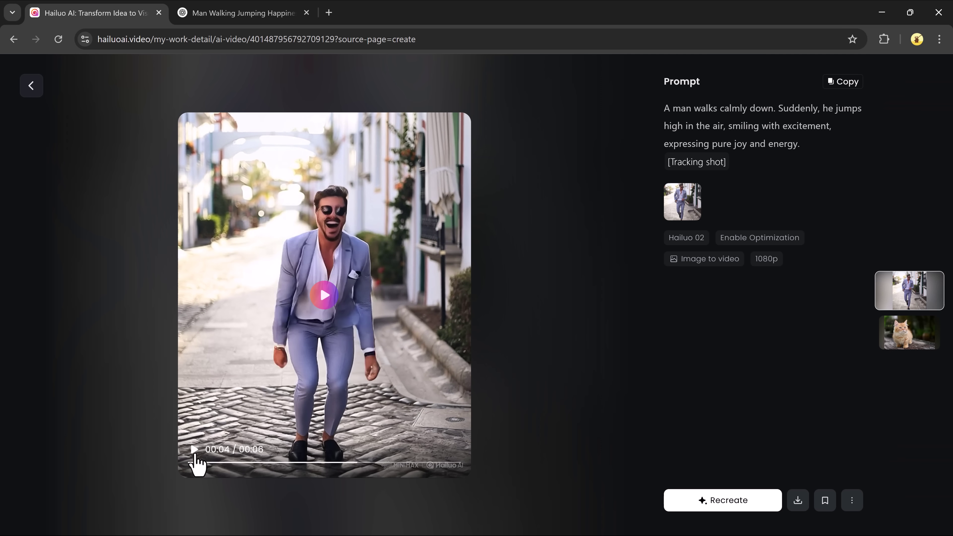
click(173, 113)
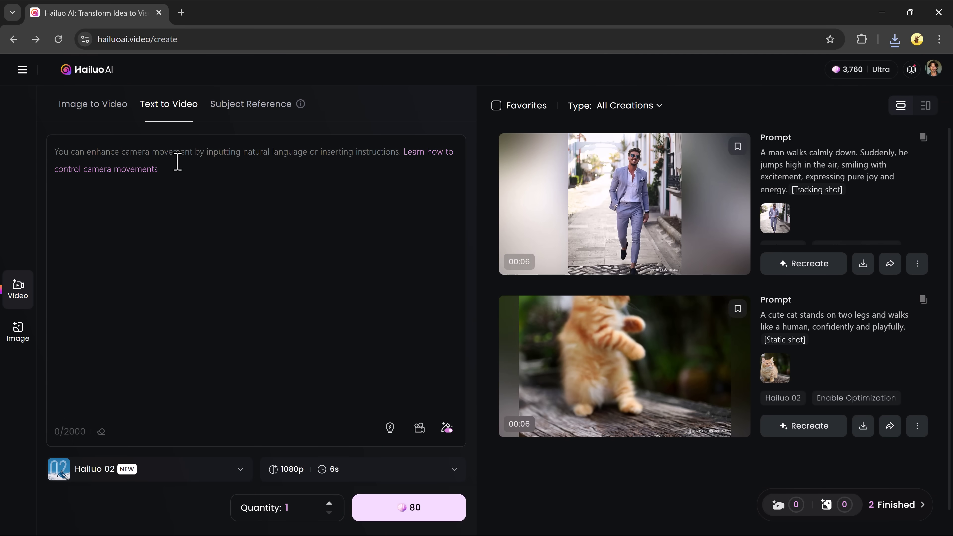
- Paste the sleeping jungle lion prompt and set its camera movement to Pull out
text(In the heart of the jungle, a mighty lion lies asleep under a large tree. Birds chirp softly above, while a monkey, a deer, and an elephant quietly gather nearby. They stare in silence, amazed at the peaceful sleep of the jungle’s king.)
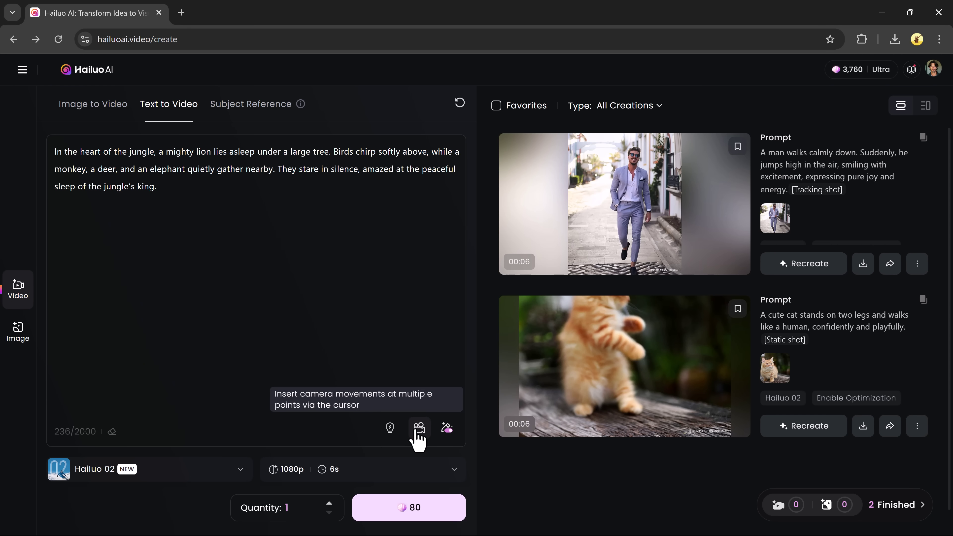
click(418, 428)
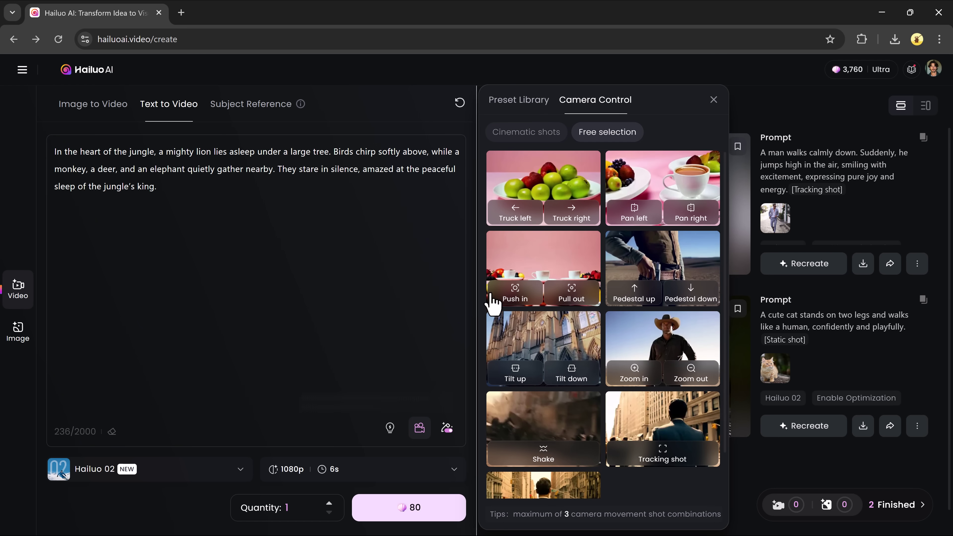
click(516, 295)
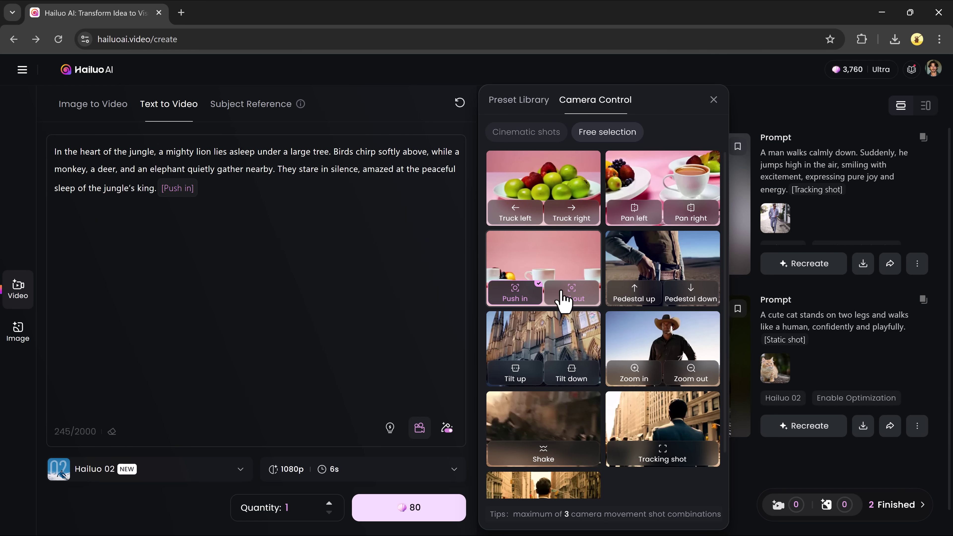
click(561, 299)
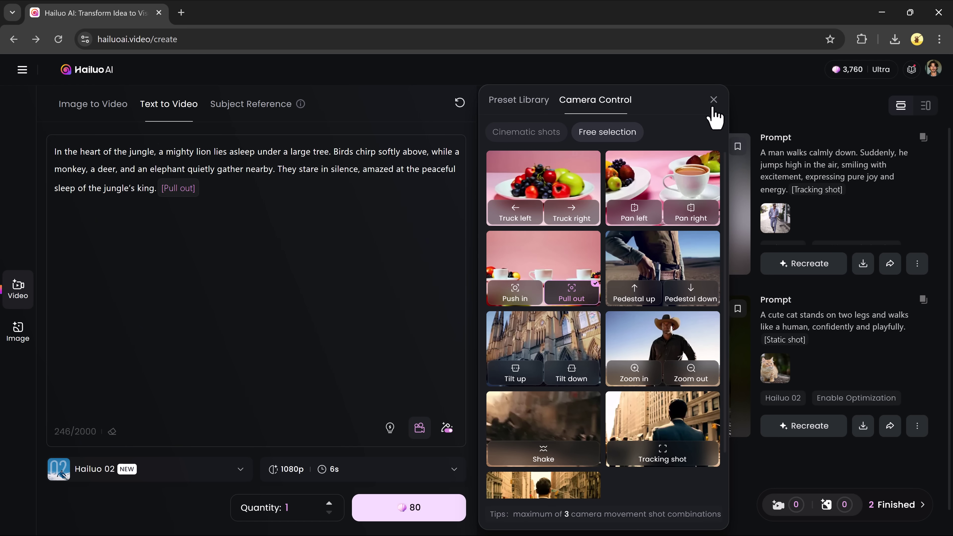
click(415, 230)
click(169, 480)
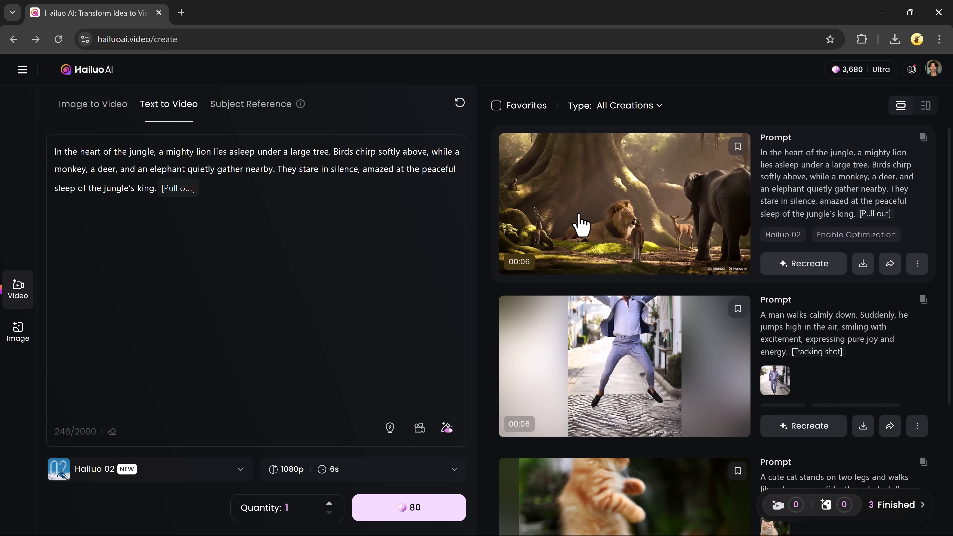
- Open the finished jungle lion clip and download it
click(581, 225)
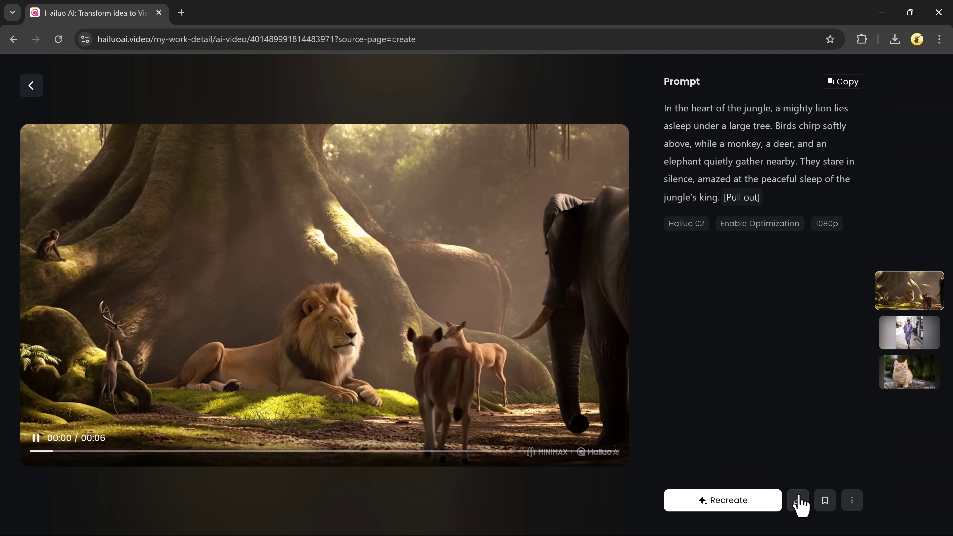
click(798, 500)
click(793, 448)
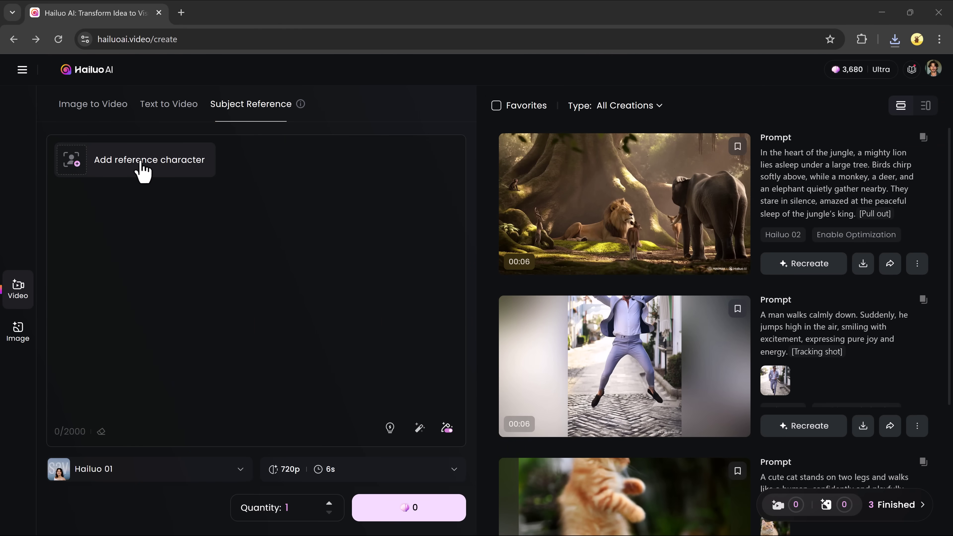
- Add the face photo as reference character, paste the neon goth girl prompt, and generate
click(143, 170)
double_click(259, 202)
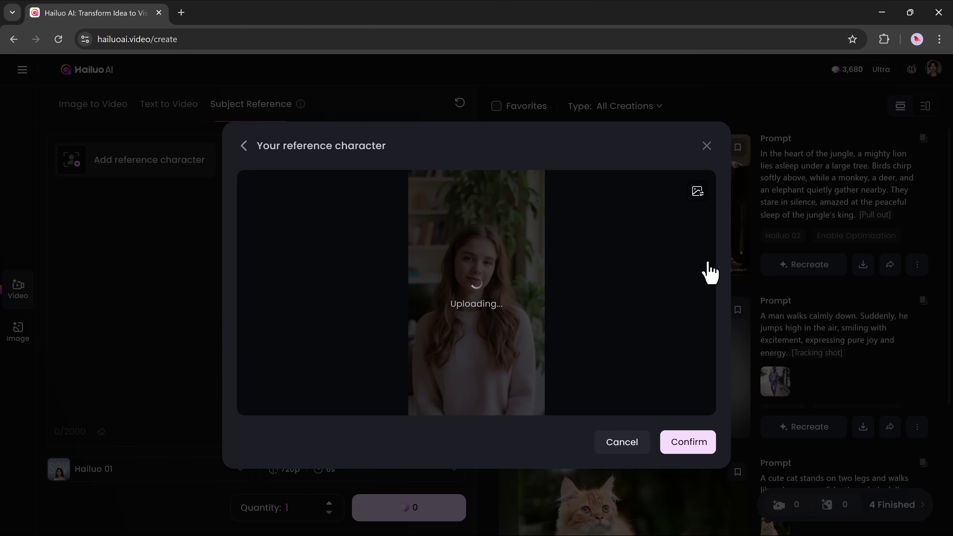
click(685, 443)
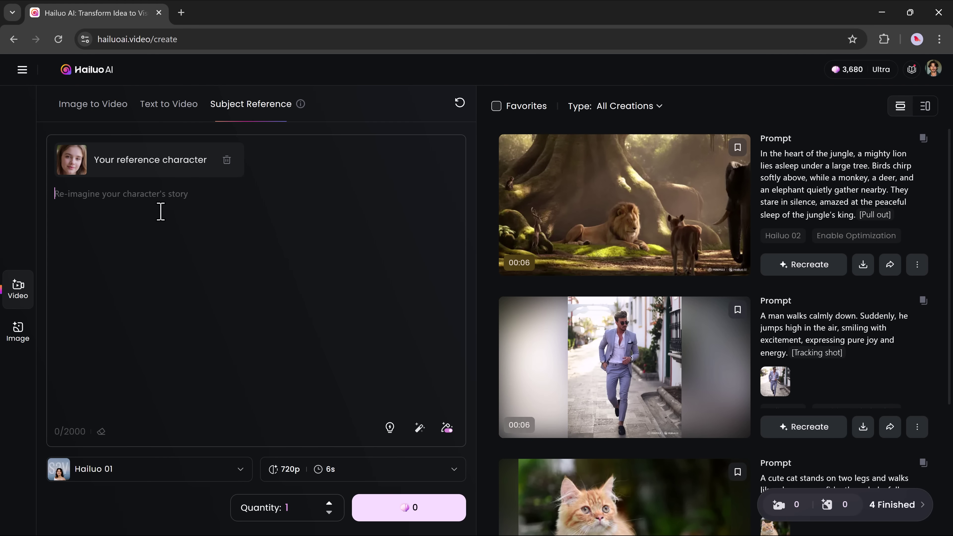
text(A cute goth anime girl named Ani-esque stands in a dark neon room. She looks at the camera. The camera slowly zooms in on her face. Her eyes shine. She tilts her head and gives a small smile. The colors are dark purple and black with glowing neon lights in the background.)
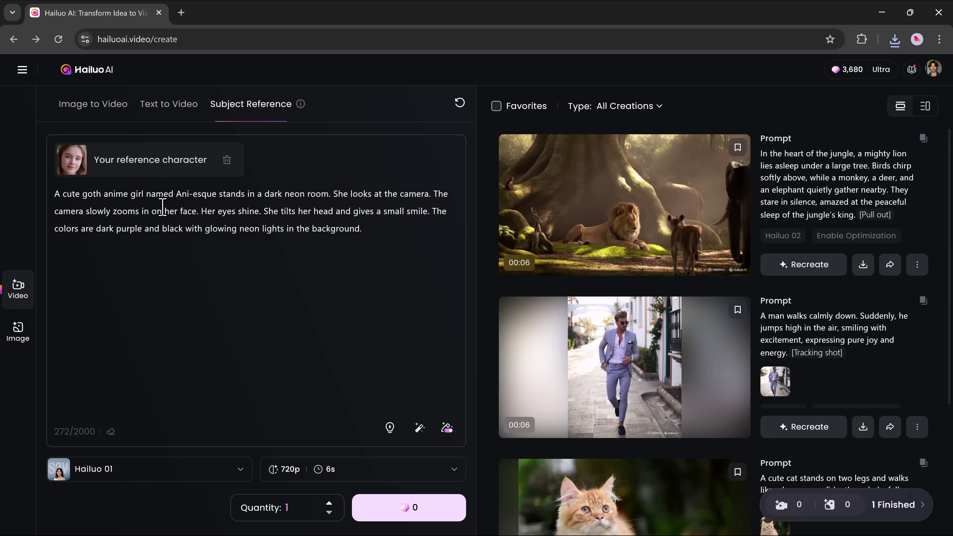
click(425, 506)
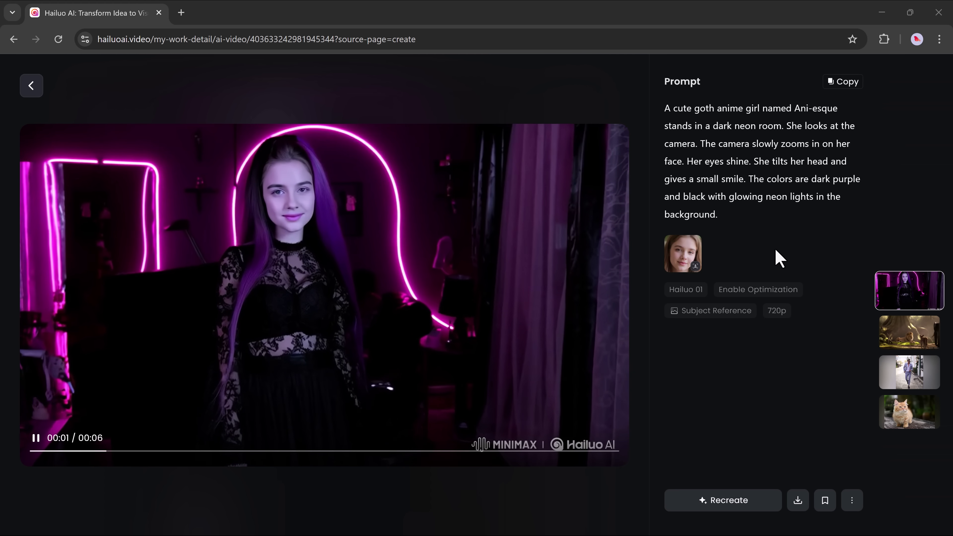
- Download the goth girl clip without a watermark
click(797, 502)
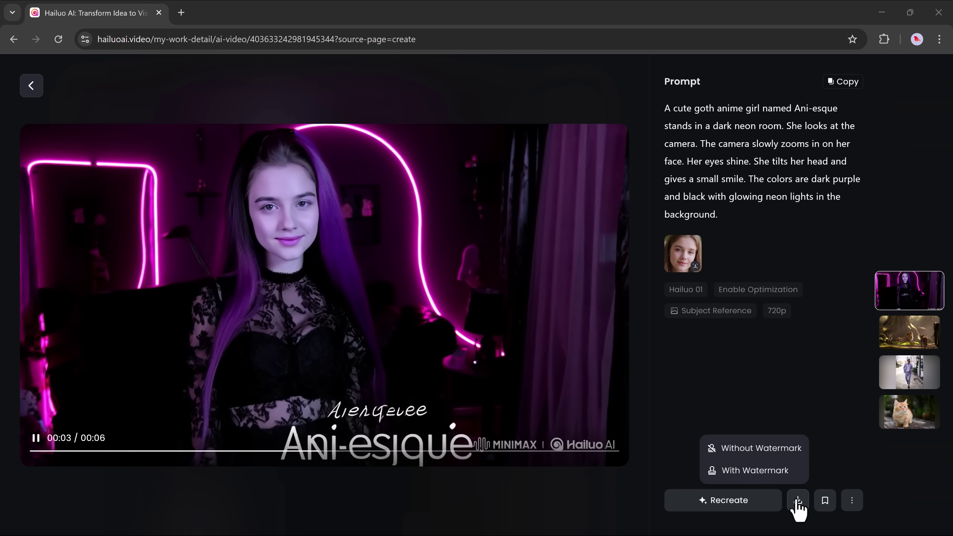
click(783, 448)
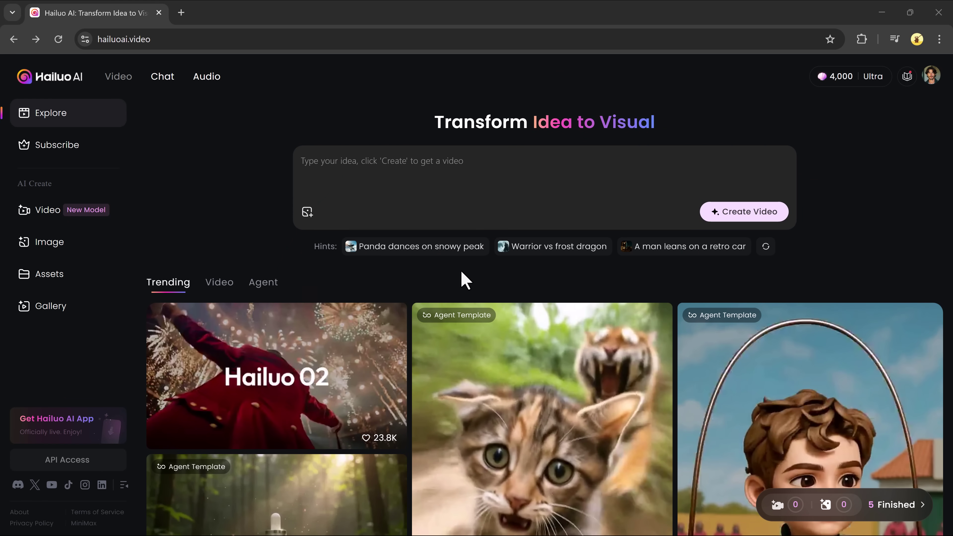
scroll(465, 280, down, 5)
scroll(465, 279, down, 6)
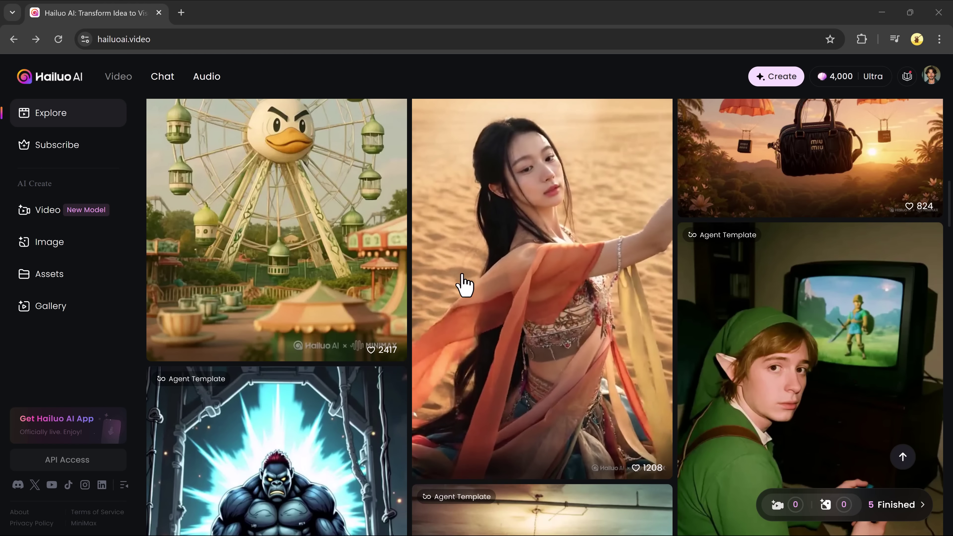
mouse_move(292, 272)
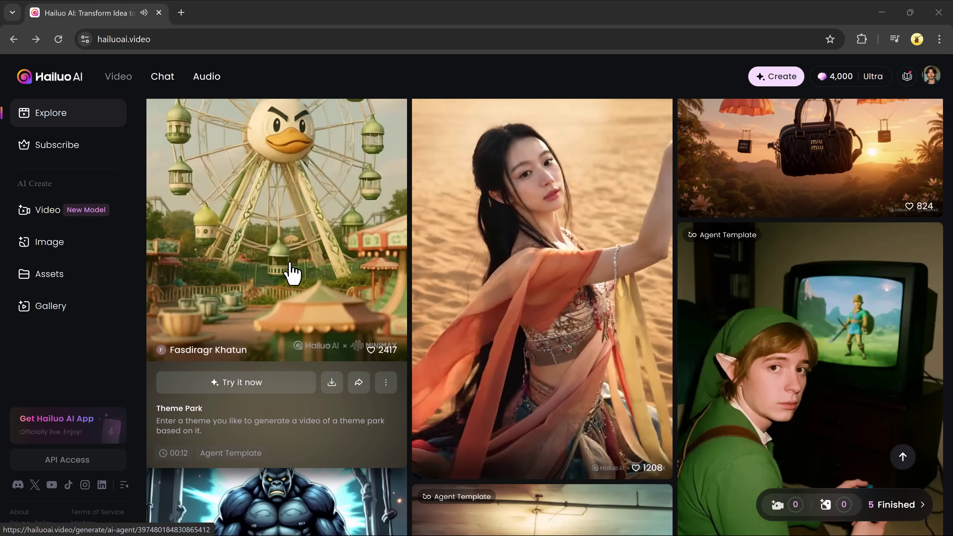
mouse_move(571, 334)
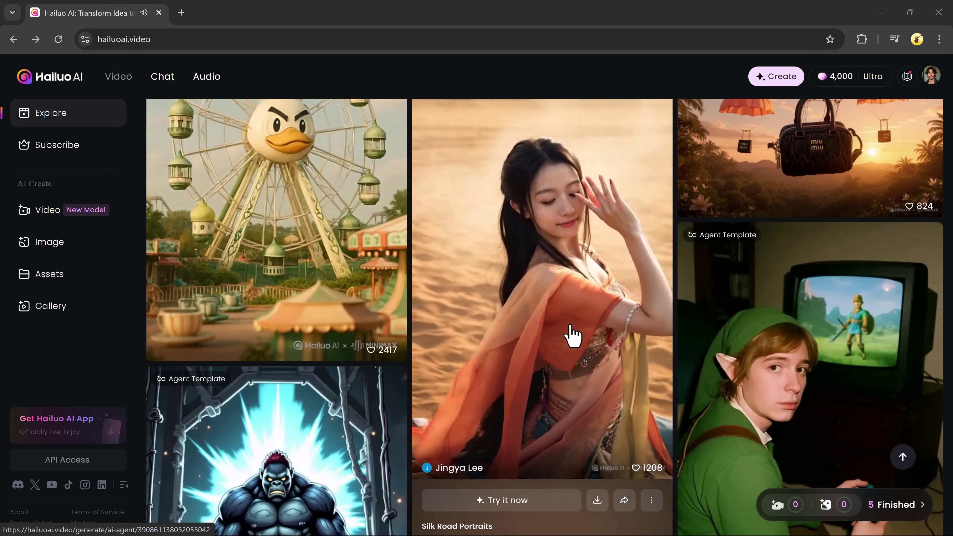
scroll(570, 334, down, 7)
scroll(570, 334, down, 8)
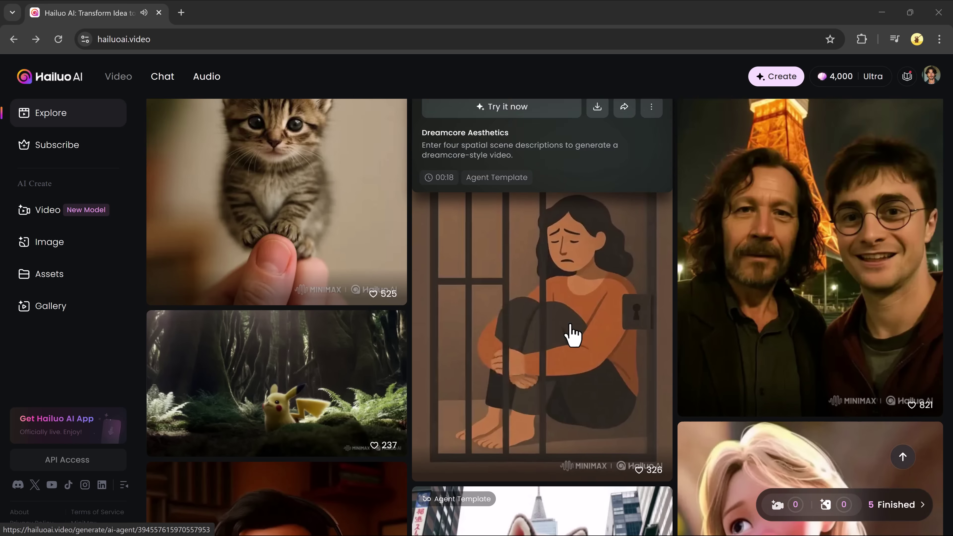
mouse_move(564, 311)
scroll(555, 309, down, 7)
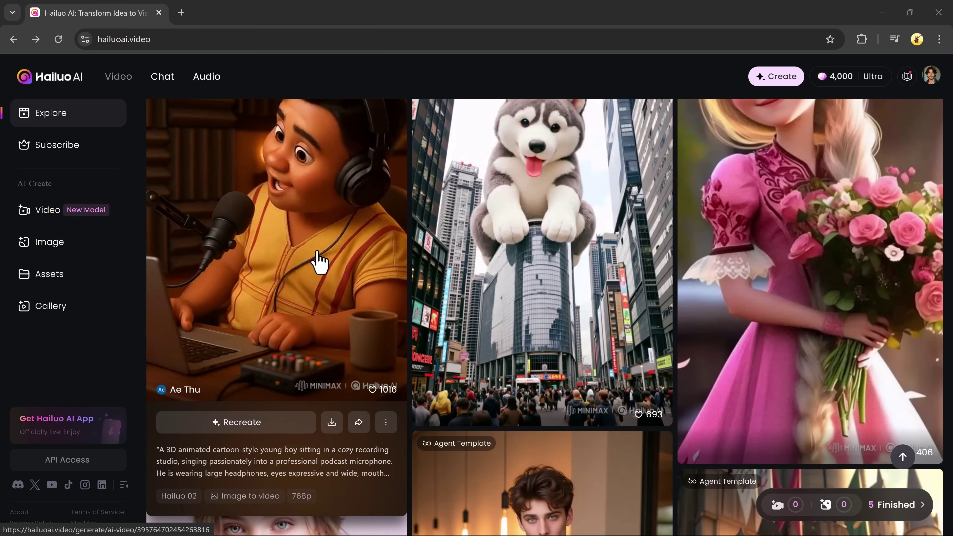
scroll(502, 263, down, 8)
scroll(504, 268, down, 7)
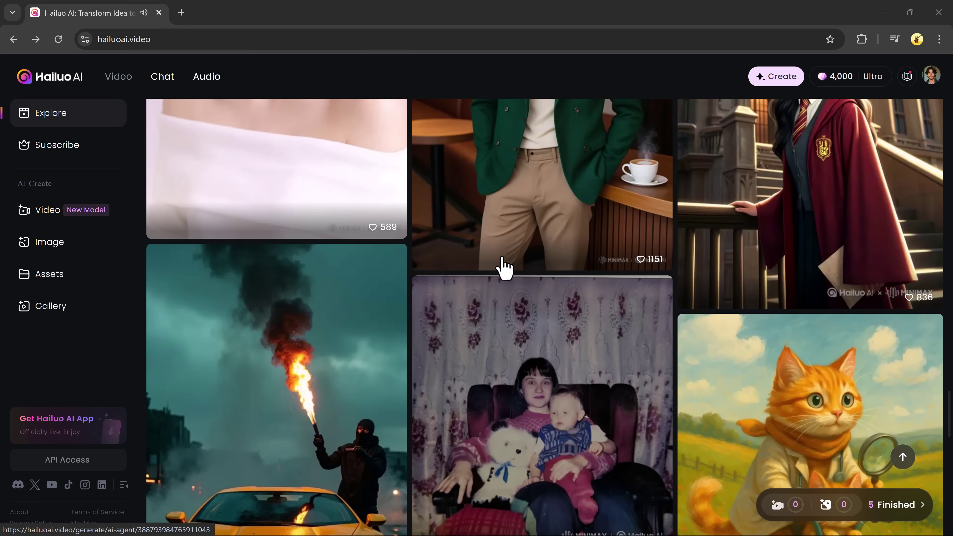
mouse_move(521, 227)
scroll(521, 228, down, 4)
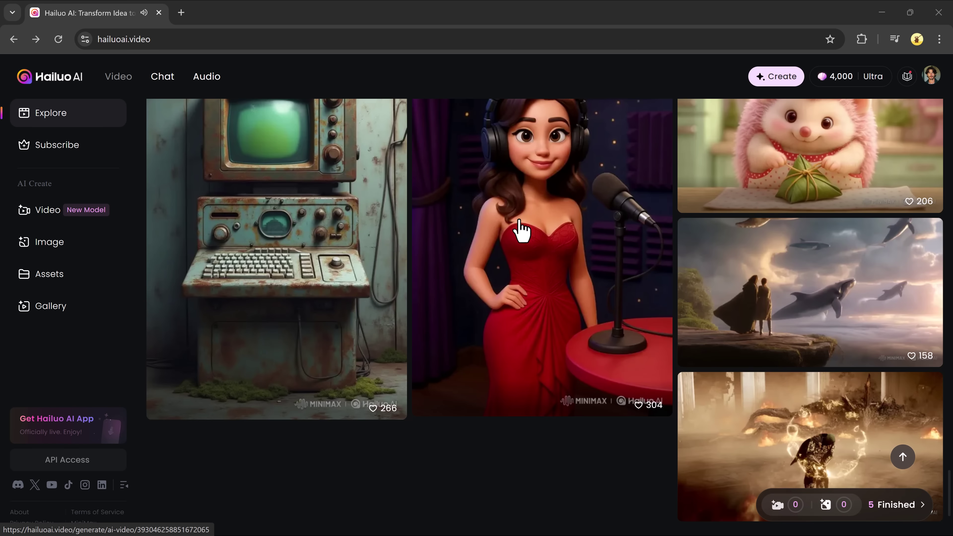
scroll(750, 276, down, 4)
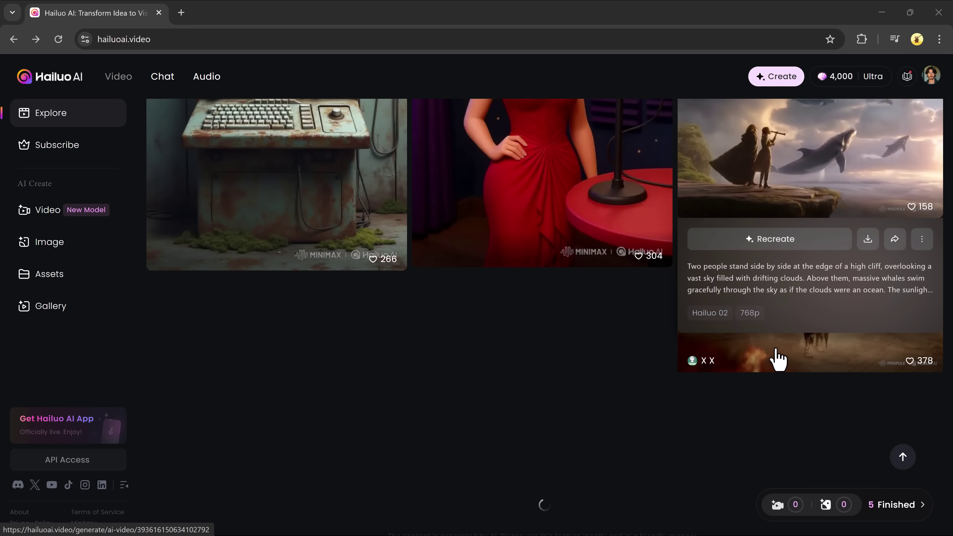
mouse_move(777, 331)
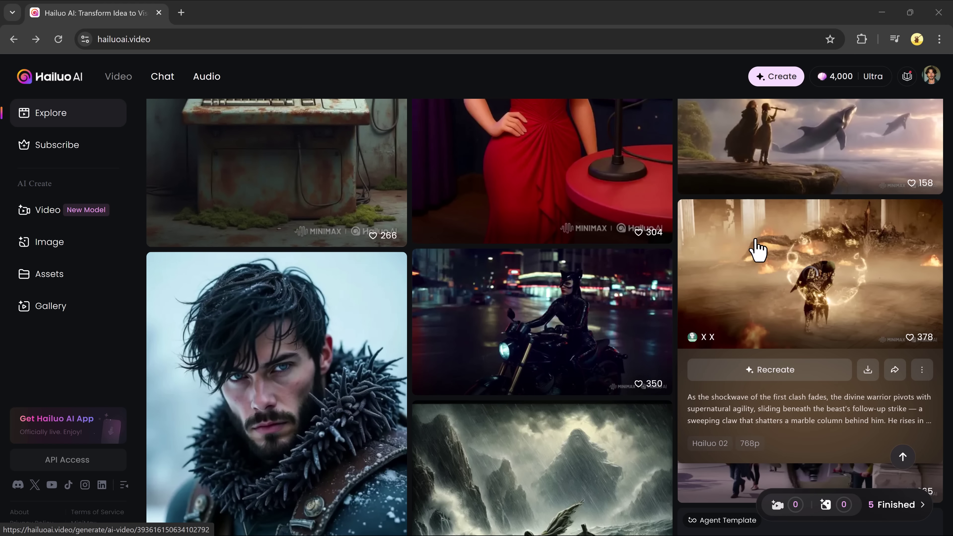
scroll(614, 228, up, 3)
scroll(808, 323, down, 9)
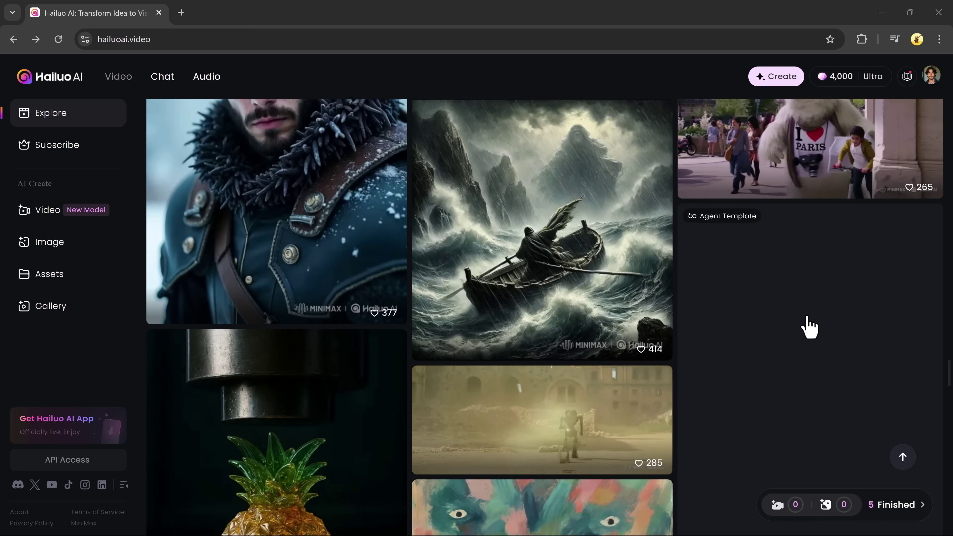
scroll(526, 317, down, 10)
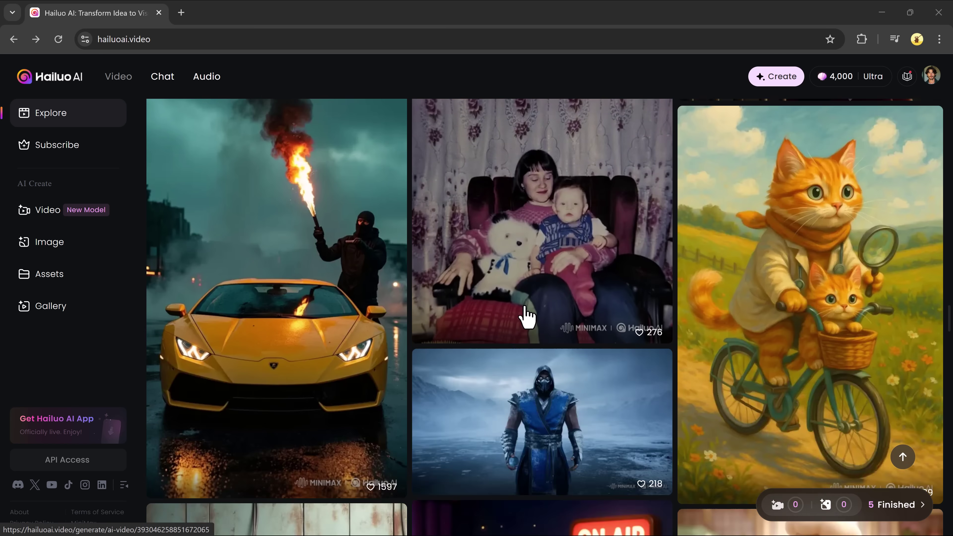
scroll(525, 317, down, 15)
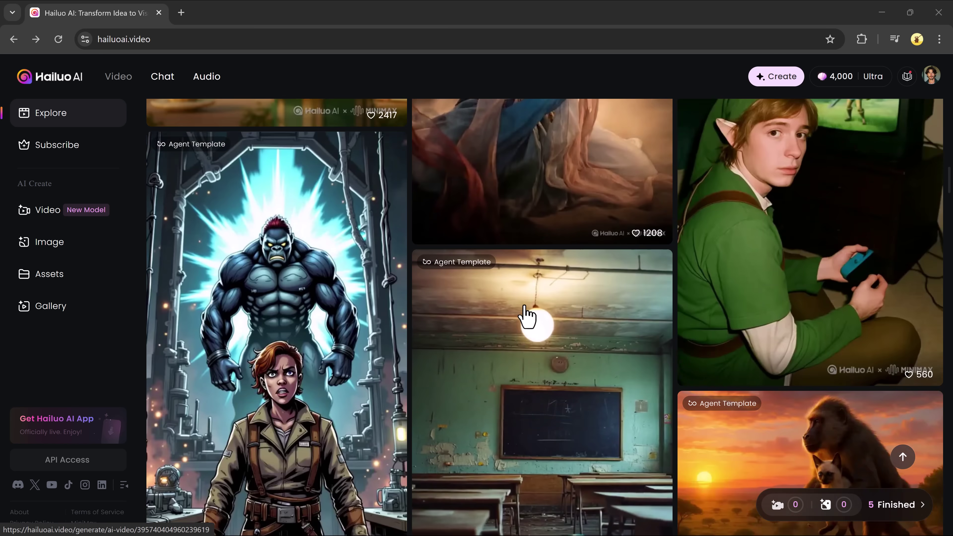
scroll(527, 316, up, 15)
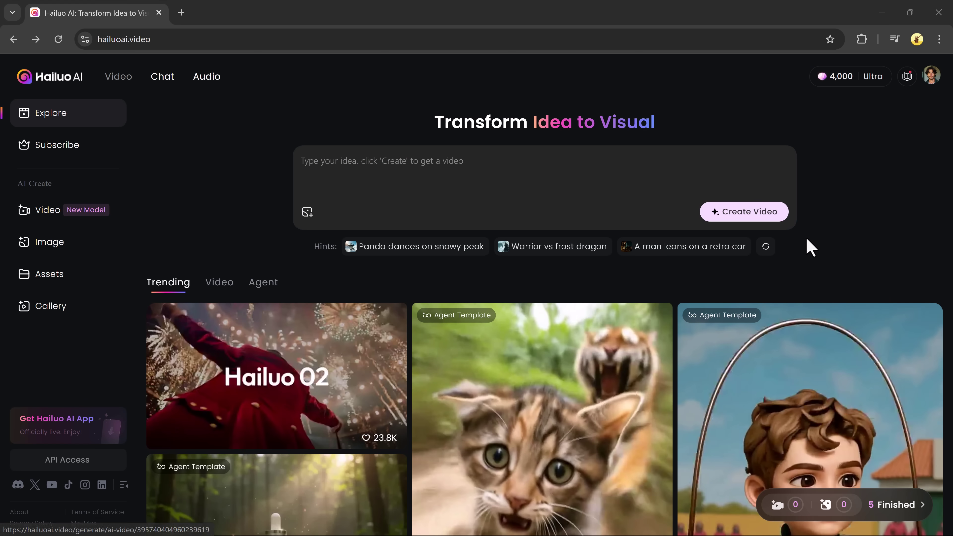